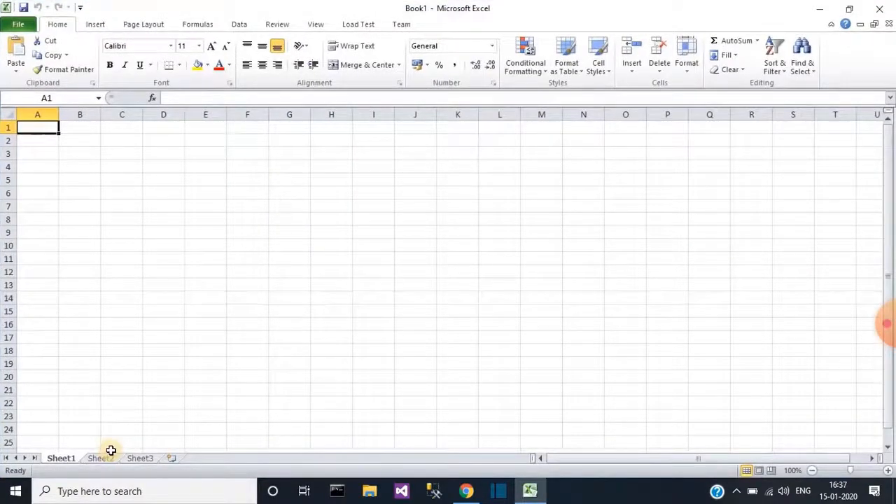
# Step: Enter a first name in cell A1 and create a new blank workbook
pyautogui.write('ankit')
pyautogui.press('Return')
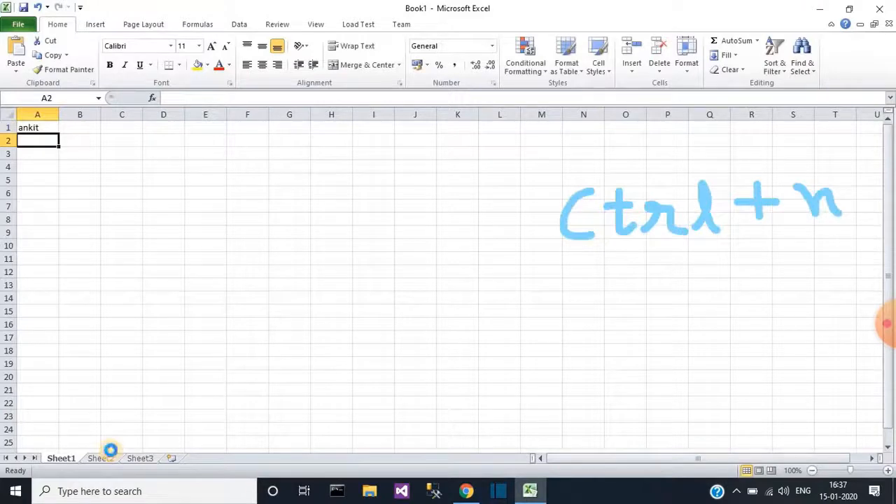
pyautogui.hotkey('ctrl', 'n')
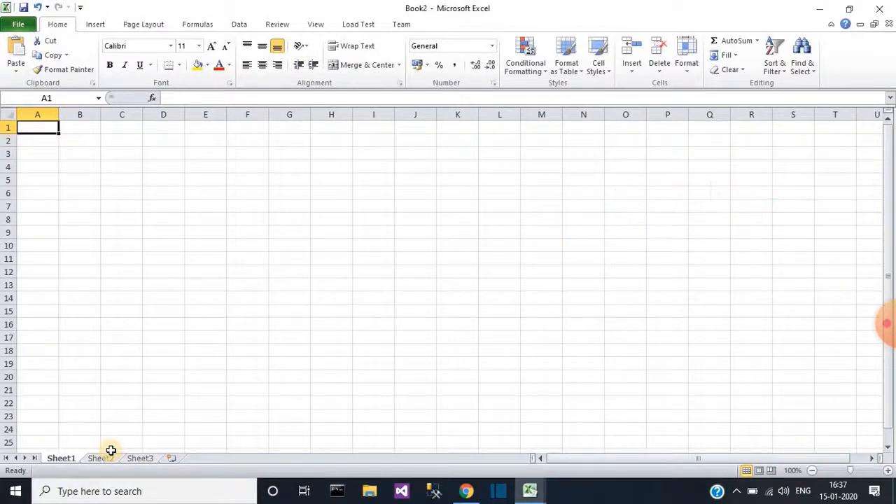
# Step: Enter "hello" in cell K6 of the second workbook
pyautogui.moveTo(530, 490)
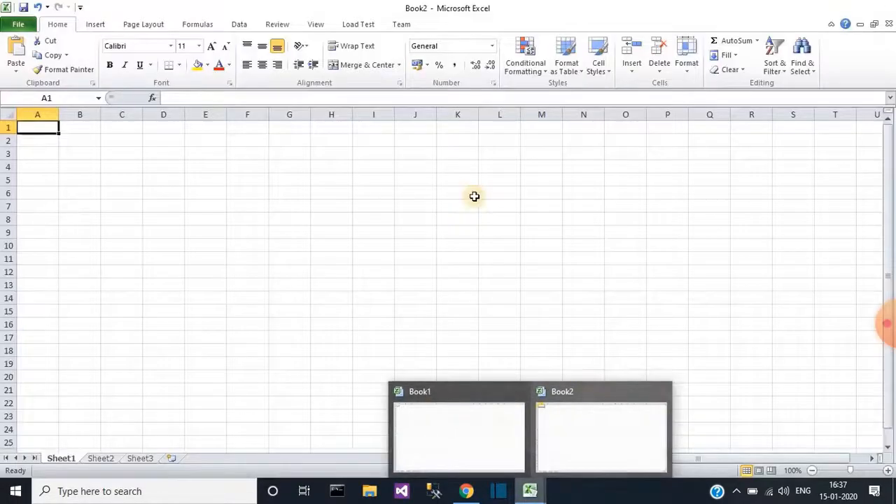
pyautogui.click(475, 196)
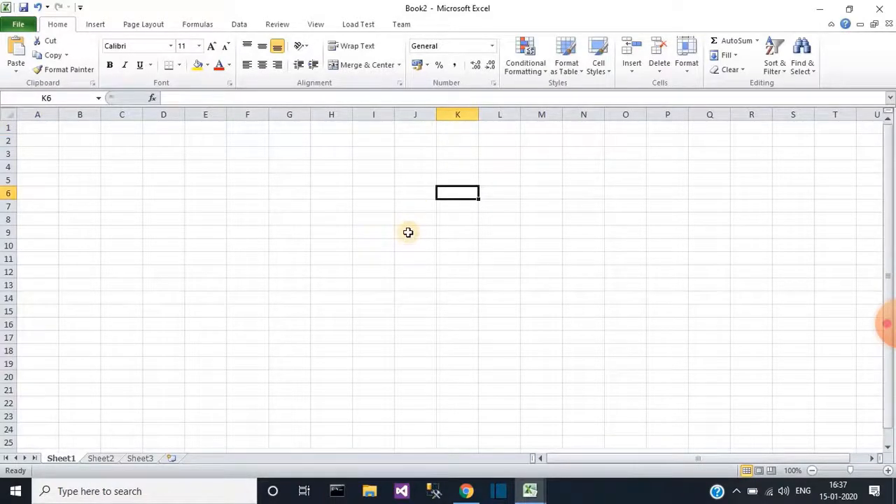
pyautogui.write('hello')
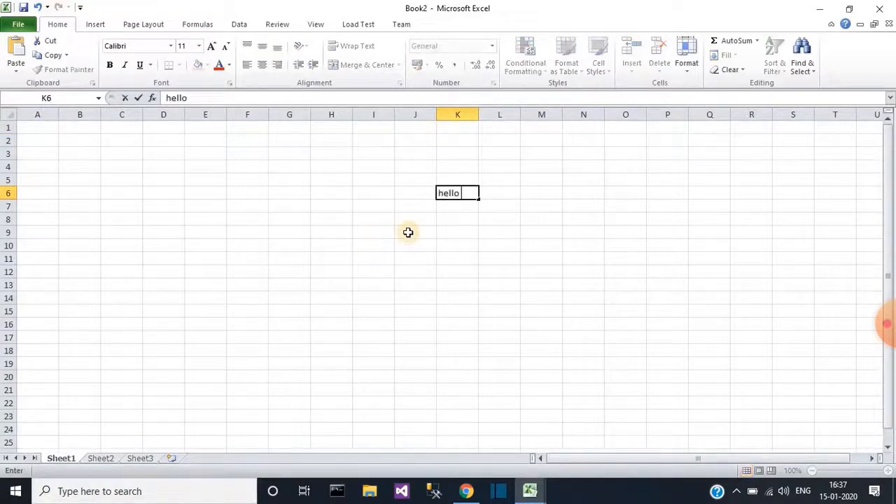
pyautogui.press('Return')
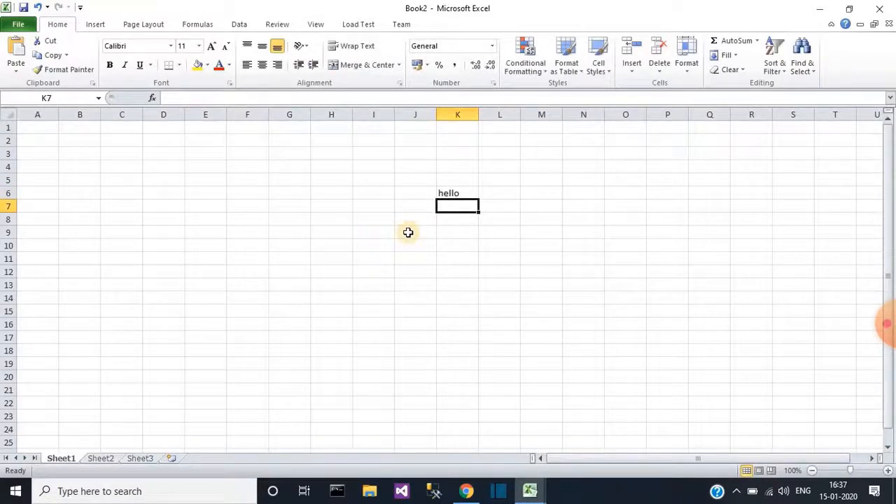
# Step: Create a third blank workbook and set its sheet zoom to 120%
pyautogui.hotkey('ctrl', 'n')
pyautogui.click(409, 233)
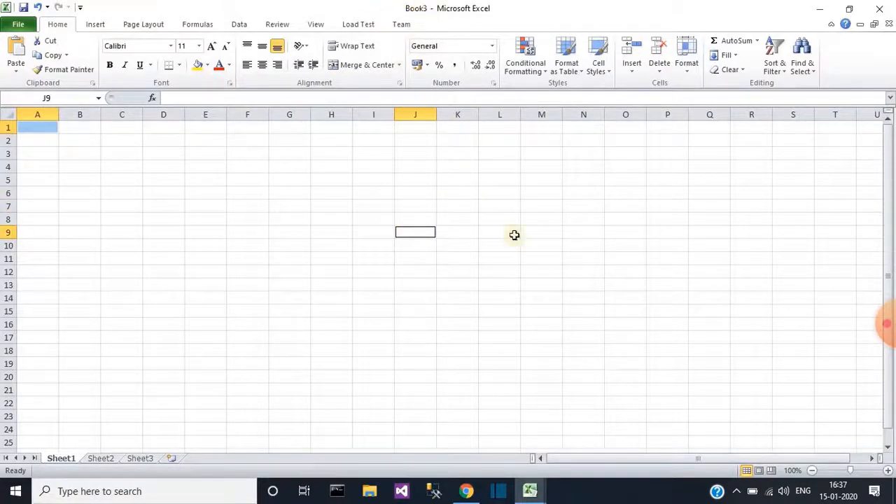
pyautogui.click(888, 471)
pyautogui.click(888, 471)
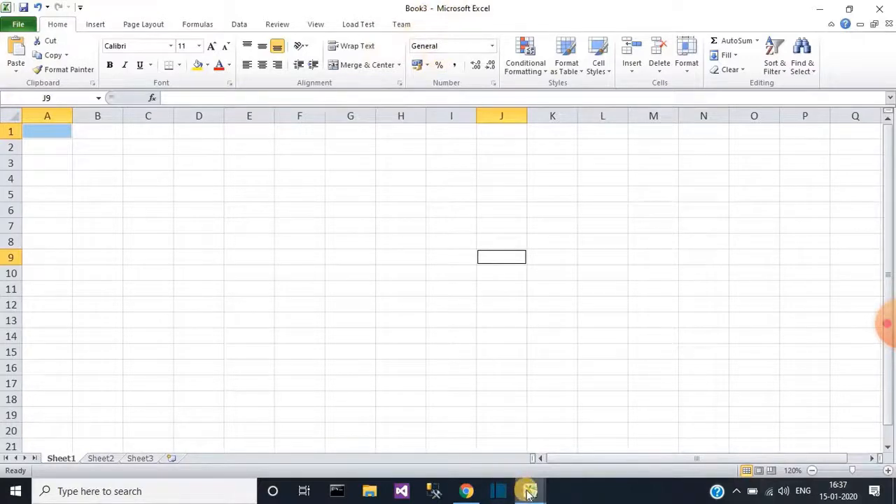
# Step: View the open workbooks Book1, Book2 and Book3 in turn
pyautogui.moveTo(395, 435)
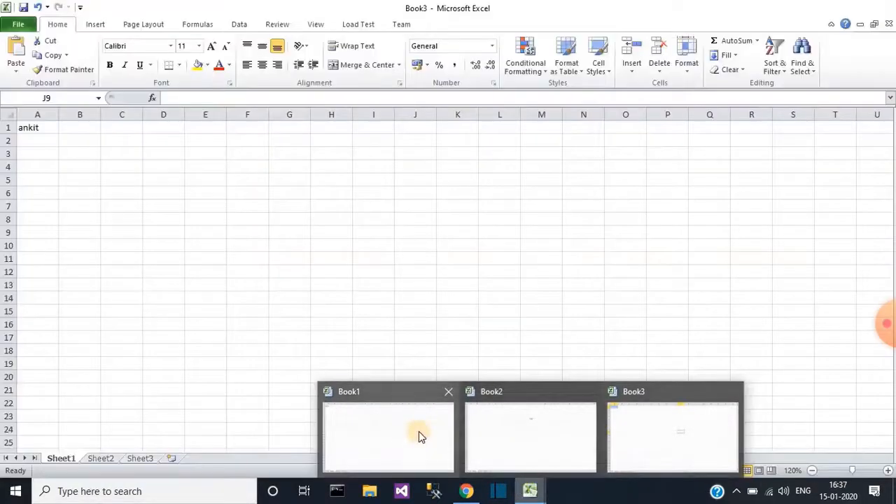
pyautogui.click(419, 431)
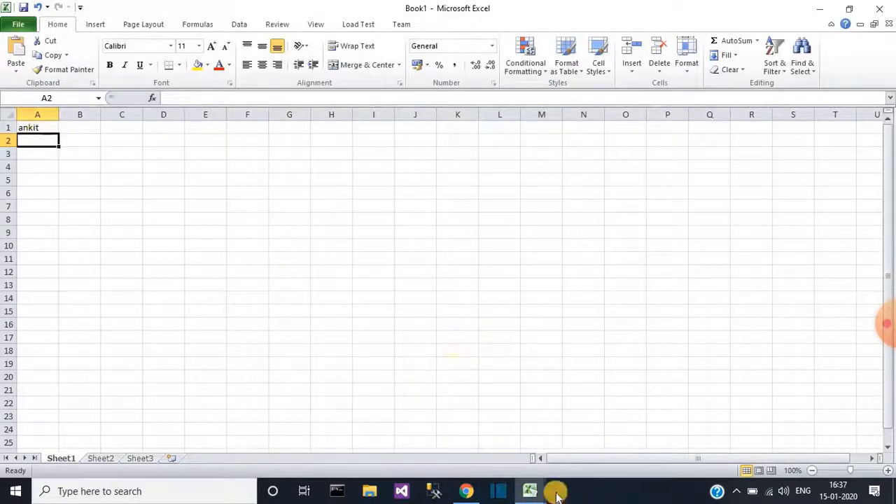
pyautogui.moveTo(543, 491)
pyautogui.click(540, 430)
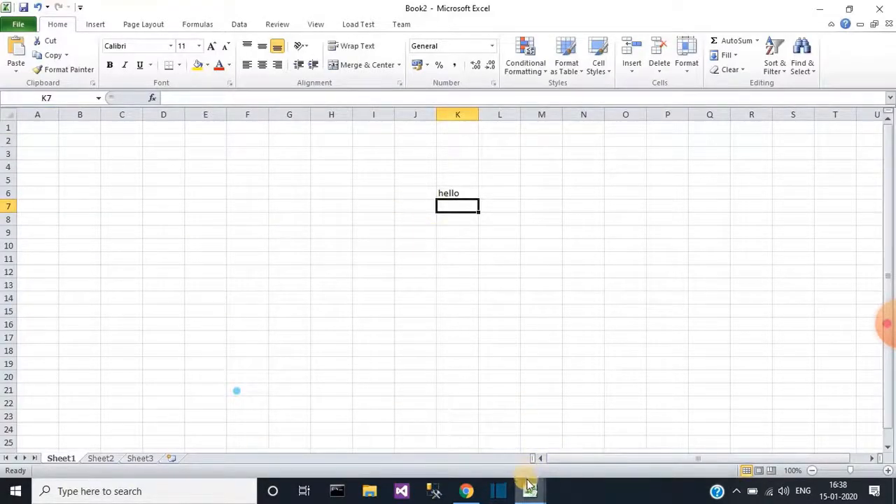
pyautogui.moveTo(531, 491)
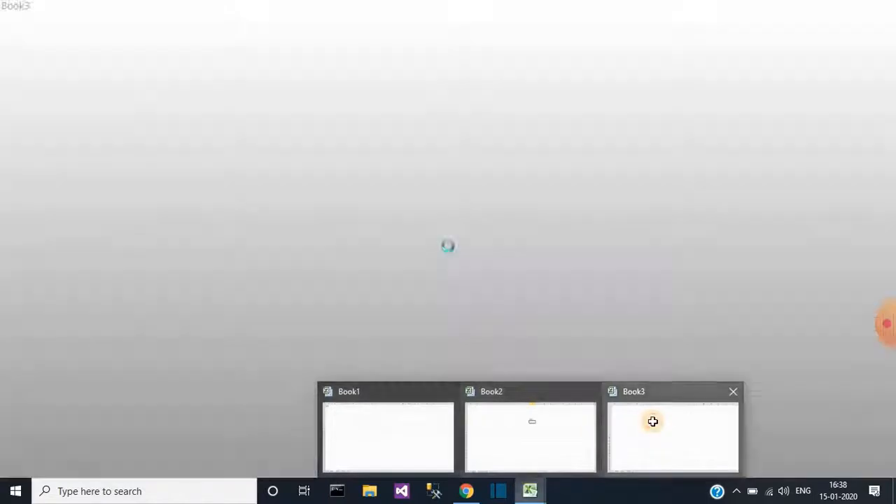
pyautogui.click(651, 422)
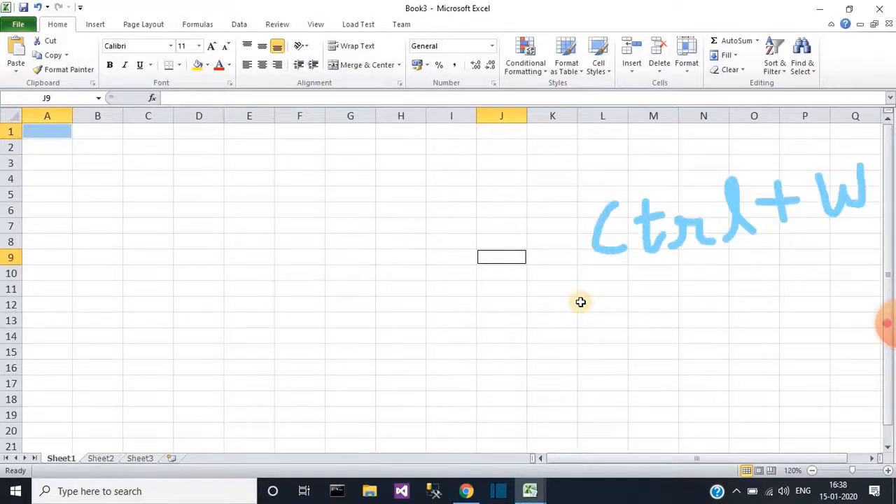
# Step: Close the Book3 and Book2 workbooks without saving the changes
pyautogui.hotkey('ctrl', 'w')
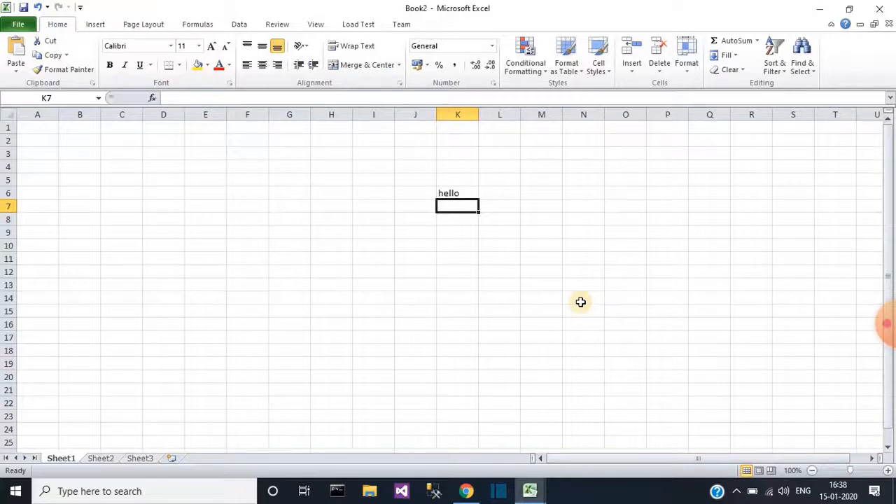
pyautogui.hotkey('ctrl', 'w')
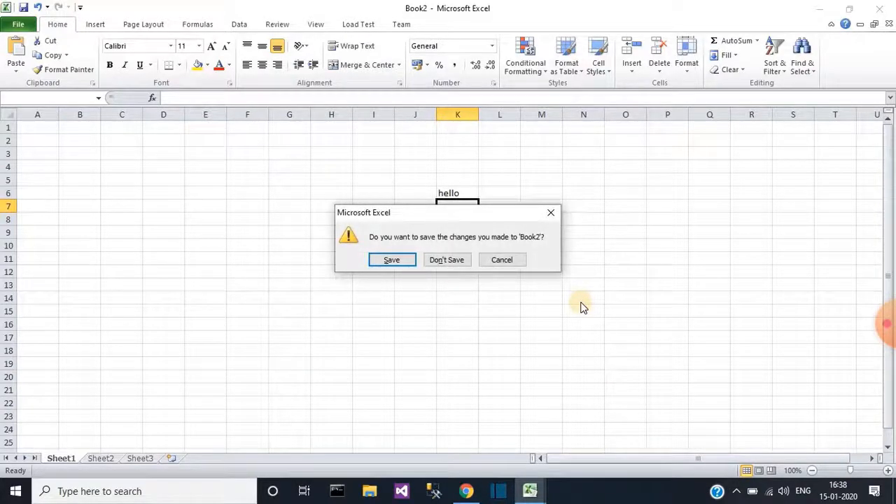
pyautogui.click(437, 264)
pyautogui.click(456, 262)
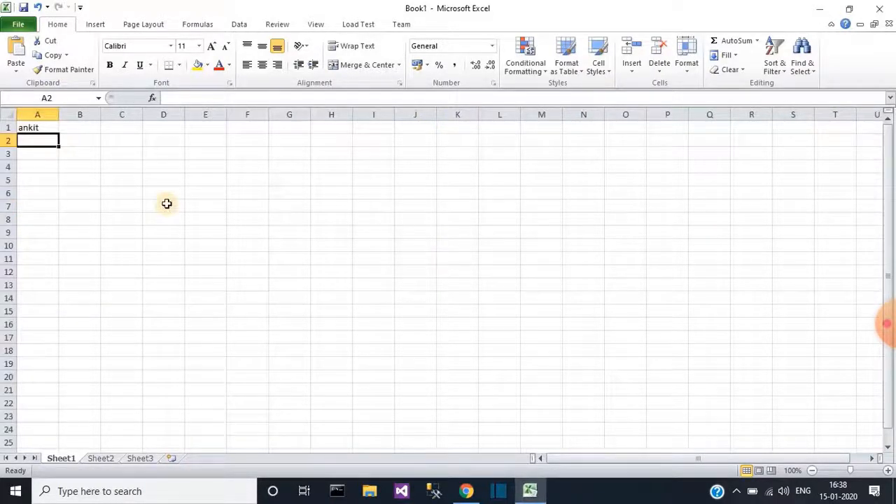
# Step: Browse the templates for new workbooks, including those in the Analysis category
pyautogui.click(167, 204)
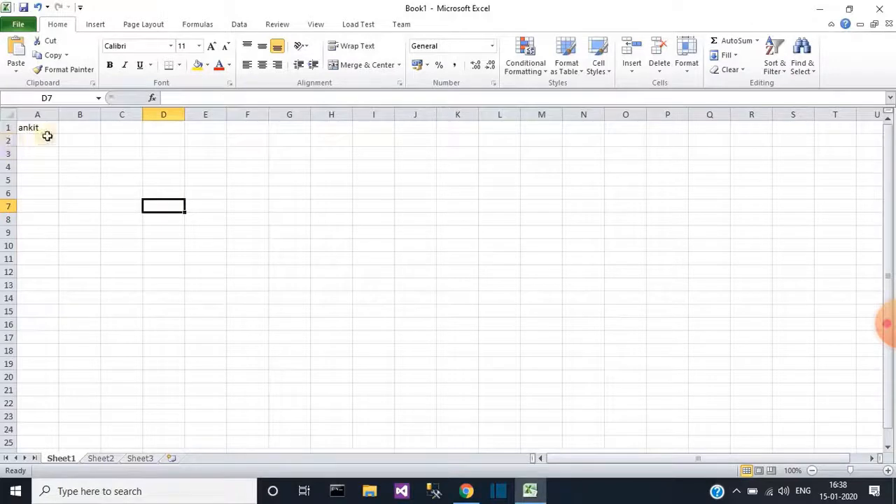
pyautogui.click(18, 23)
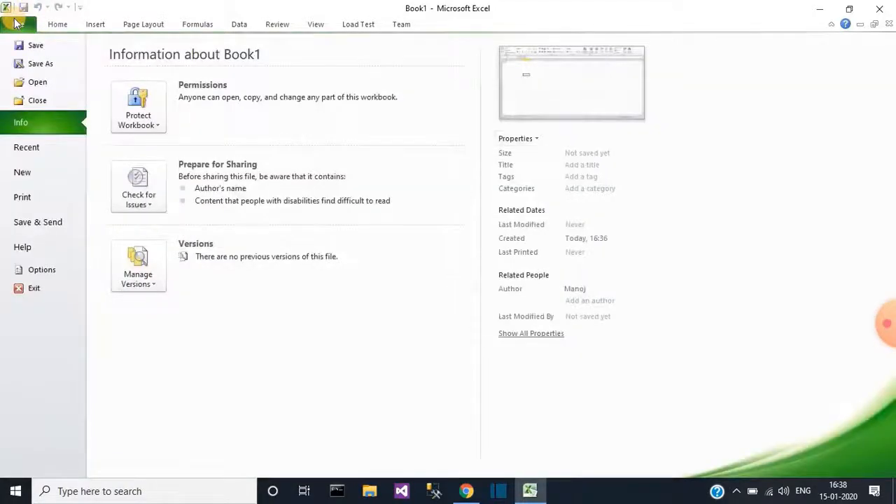
pyautogui.click(24, 175)
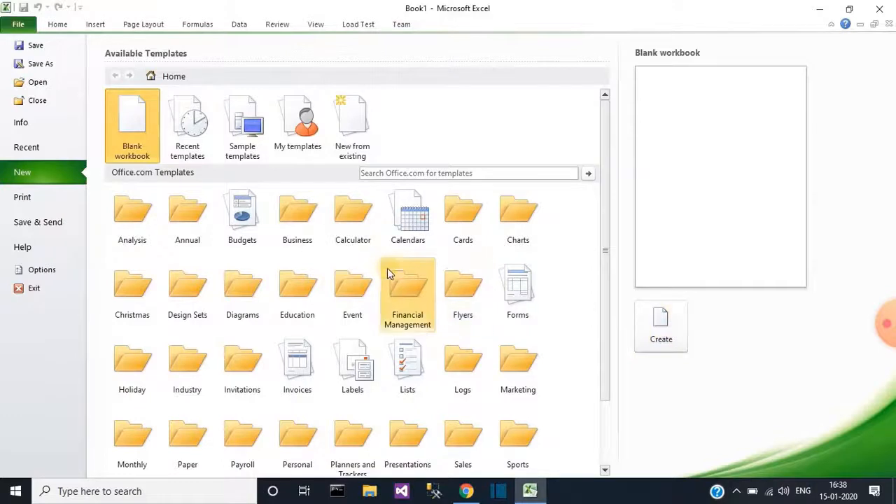
pyautogui.scroll(-1, 201, 293)
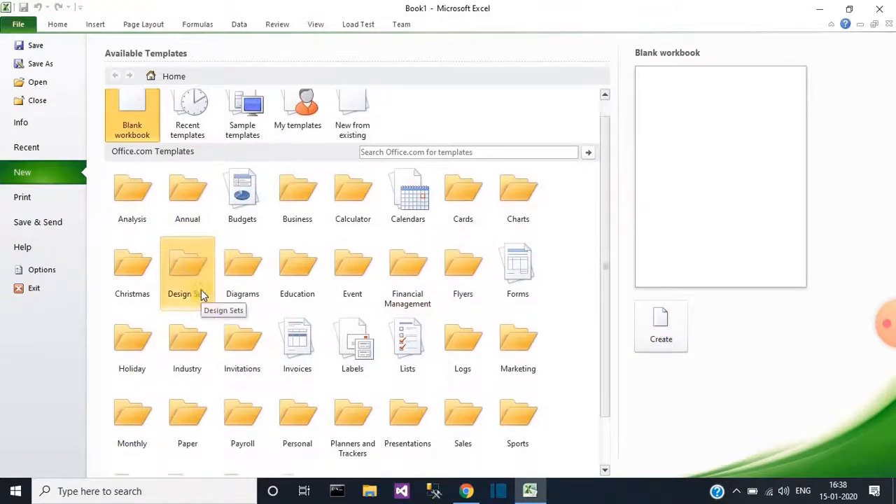
pyautogui.scroll(1, 201, 290)
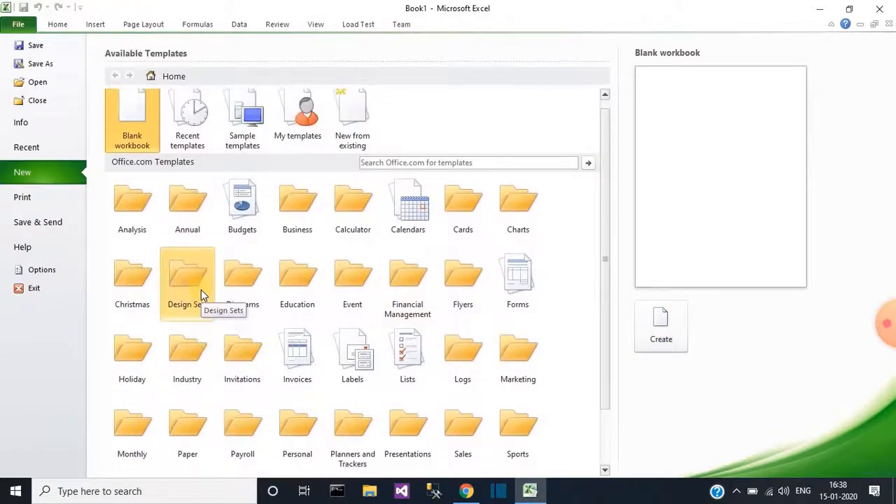
pyautogui.click(135, 216)
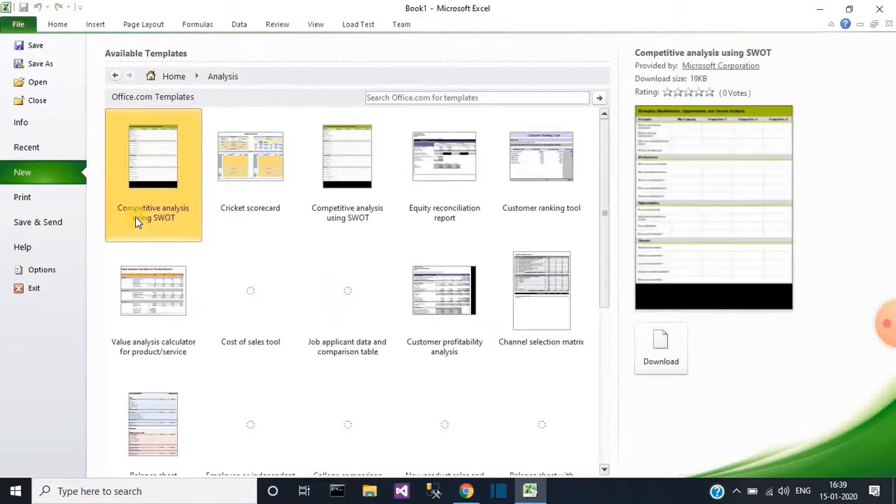
pyautogui.scroll(-3, 311, 370)
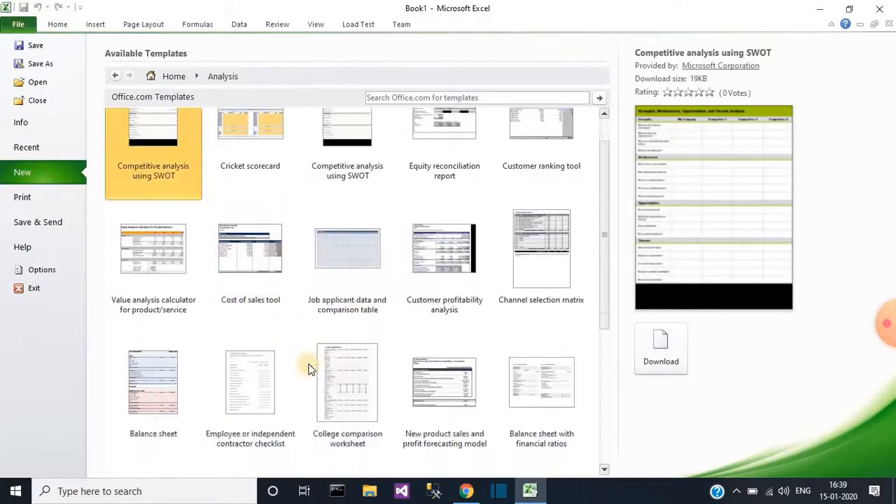
pyautogui.scroll(3, 311, 370)
# Step: Search the Office.com templates for "report" and download the Sales report template as a new workbook
pyautogui.click(485, 100)
pyautogui.write('report')
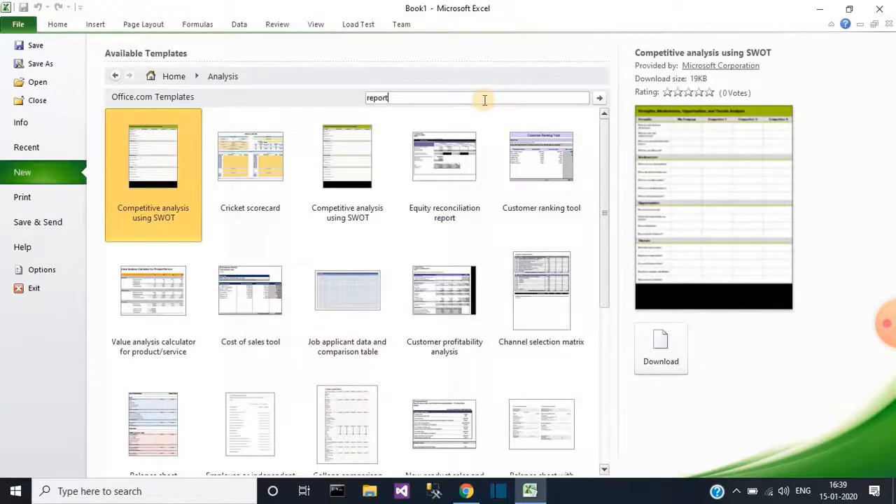
pyautogui.press('Return')
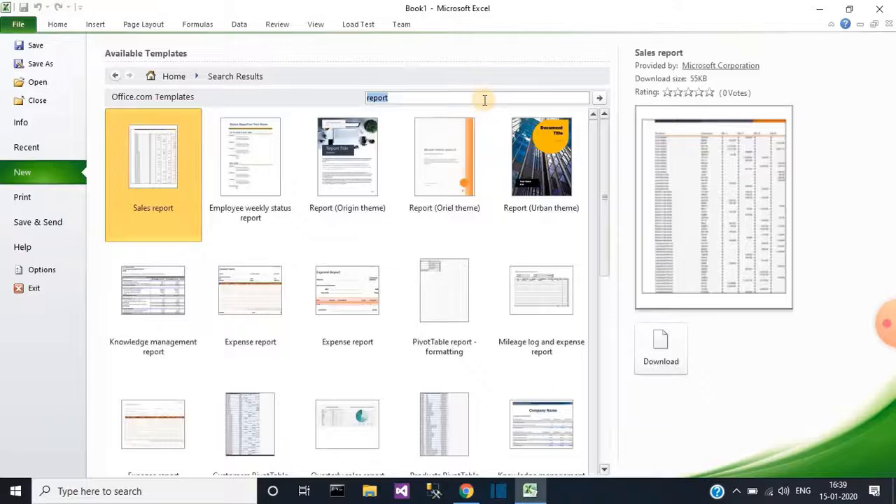
pyautogui.scroll(-1, 345, 280)
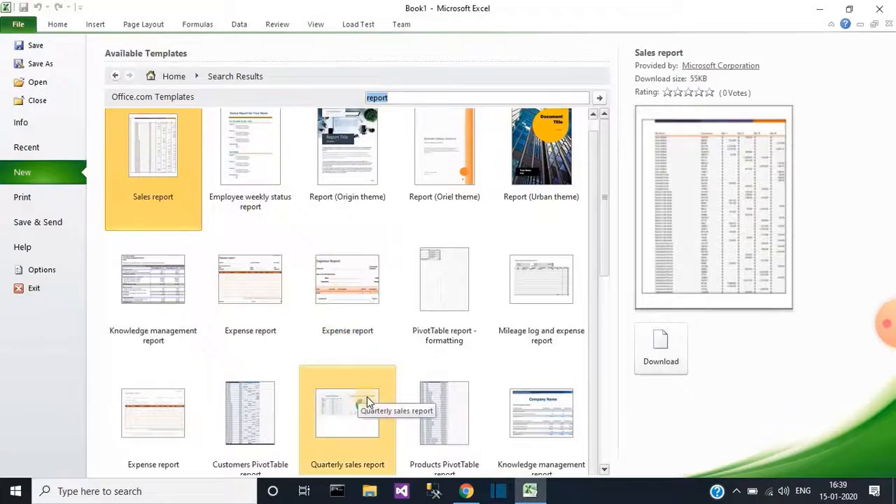
pyautogui.scroll(1, 367, 396)
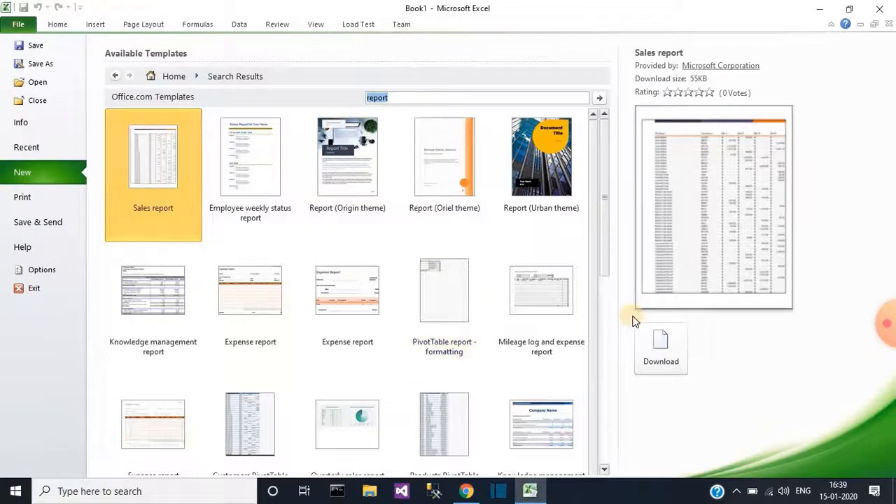
pyautogui.click(664, 348)
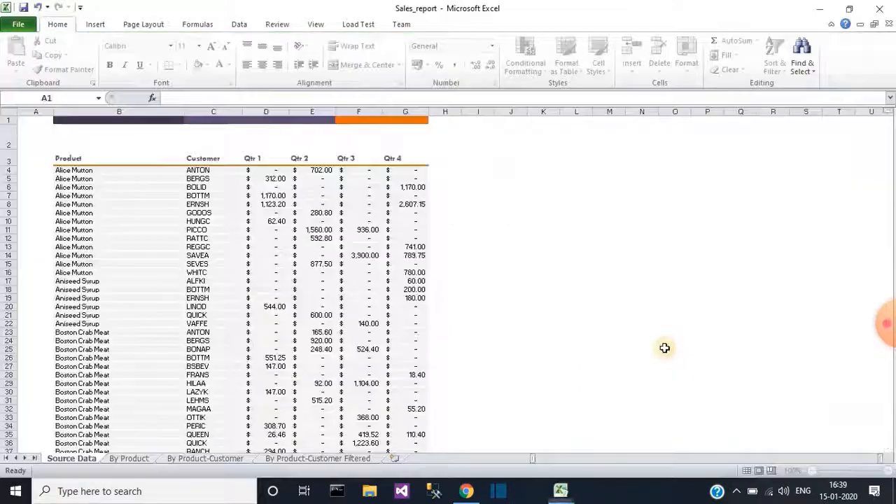
# Step: Examine the product, customer and quarterly sales columns on the Source Data sheet
pyautogui.scroll(-1, 242, 362)
pyautogui.scroll(-1, 242, 361)
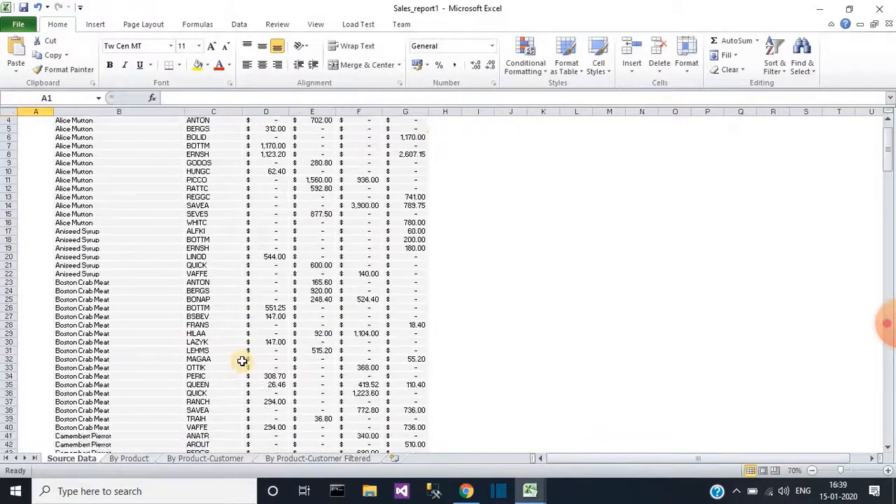
pyautogui.scroll(4, 243, 362)
pyautogui.scroll(4, 242, 361)
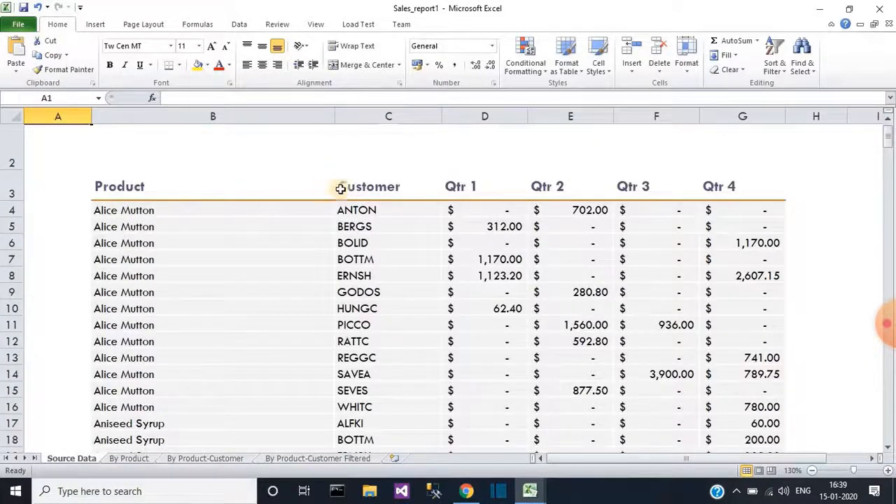
pyautogui.scroll(-12, 431, 247)
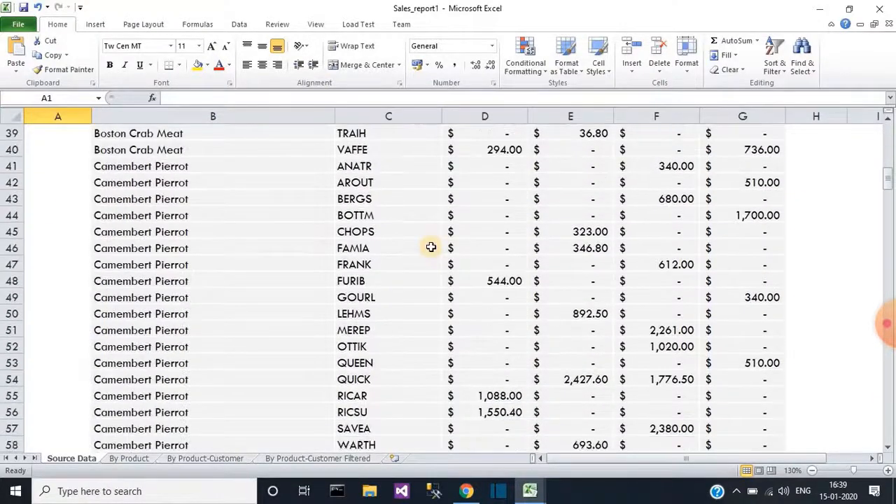
pyautogui.scroll(13, 431, 246)
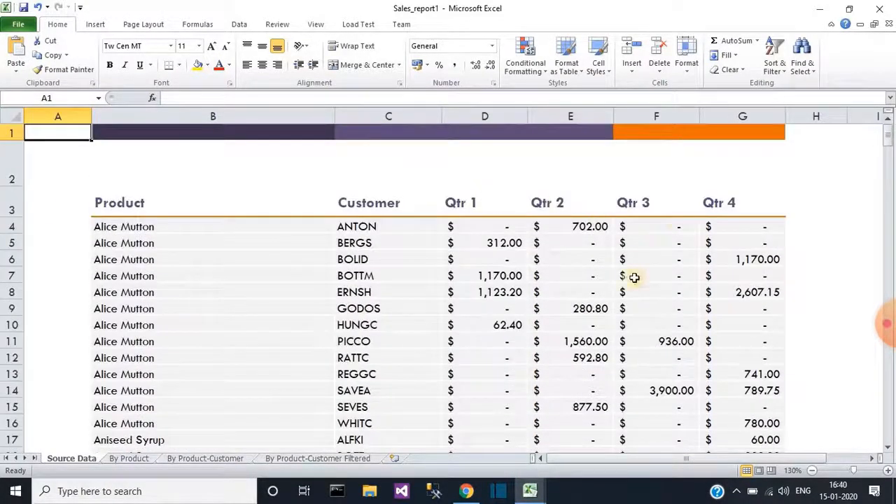
pyautogui.click(467, 202)
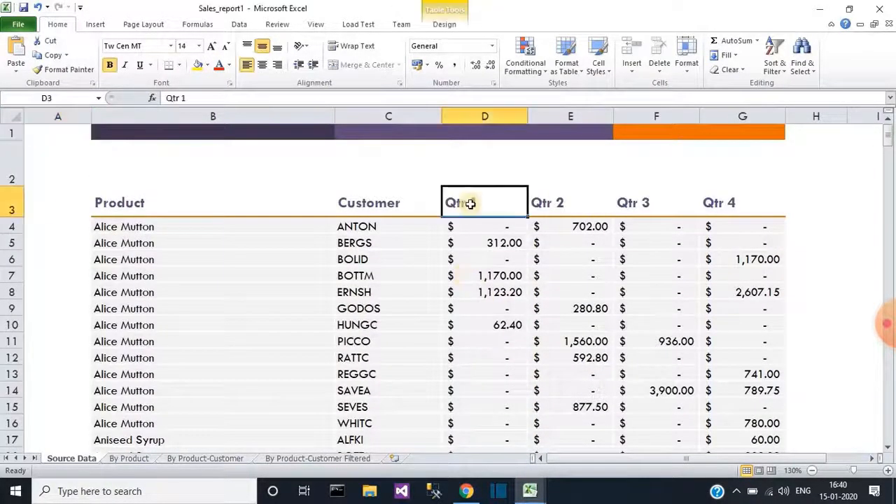
pyautogui.click(536, 214)
pyautogui.click(677, 196)
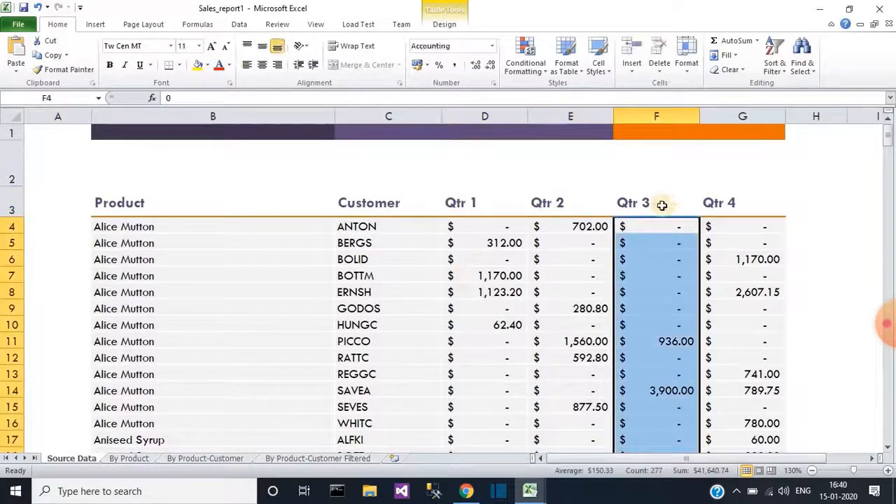
pyautogui.click(660, 202)
pyautogui.click(741, 220)
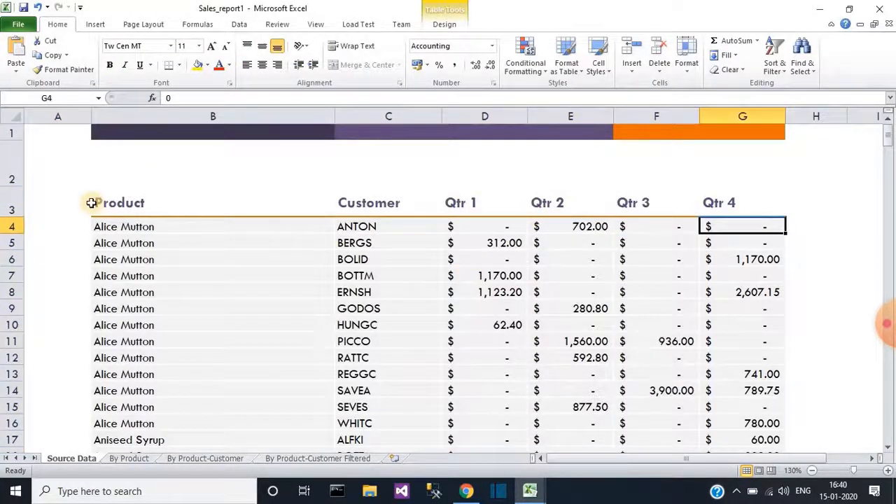
# Step: Look through the product rows further down the Source Data sheet and return to its header row
pyautogui.click(136, 210)
pyautogui.scroll(-2, 148, 319)
pyautogui.scroll(-2, 148, 319)
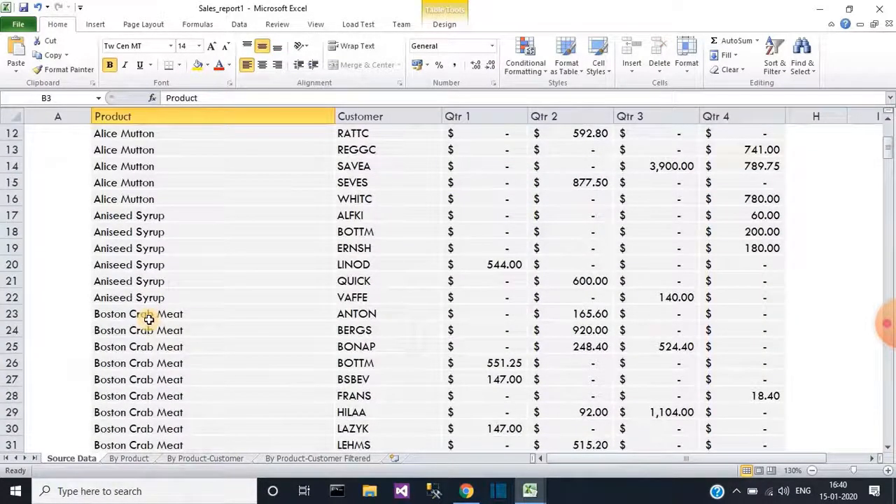
pyautogui.scroll(4, 149, 319)
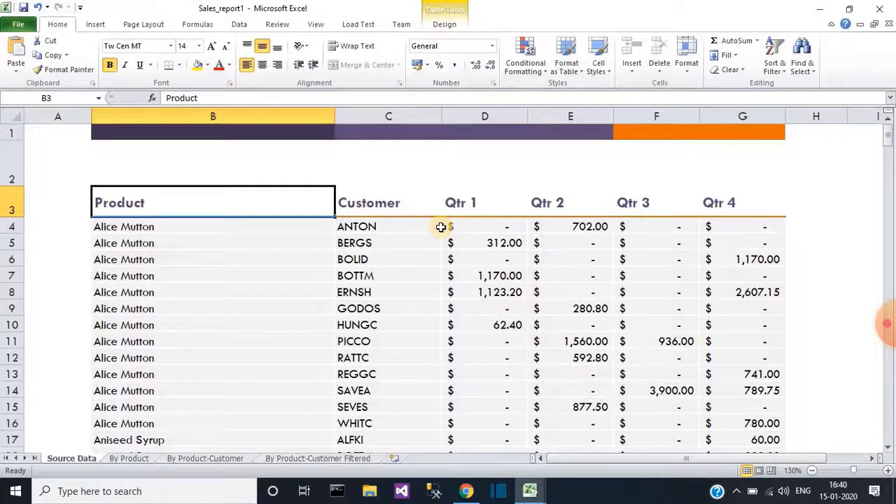
pyautogui.hotkey('ctrl', 'w')
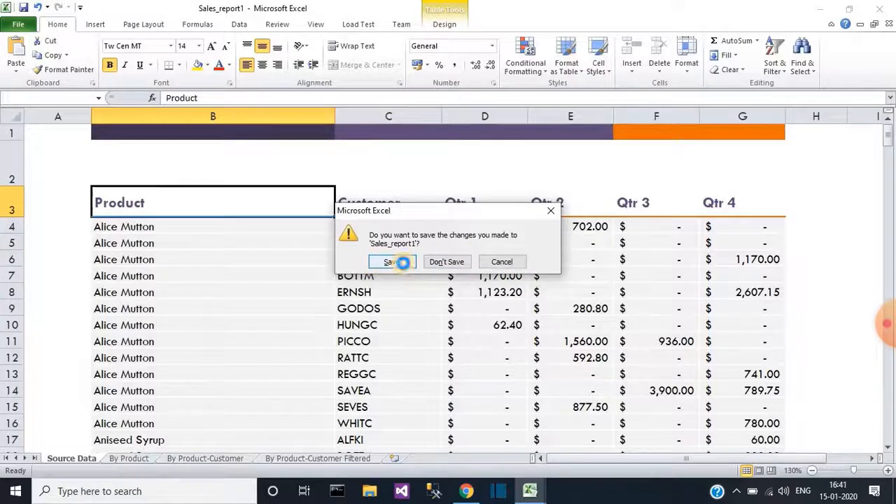
pyautogui.click(393, 262)
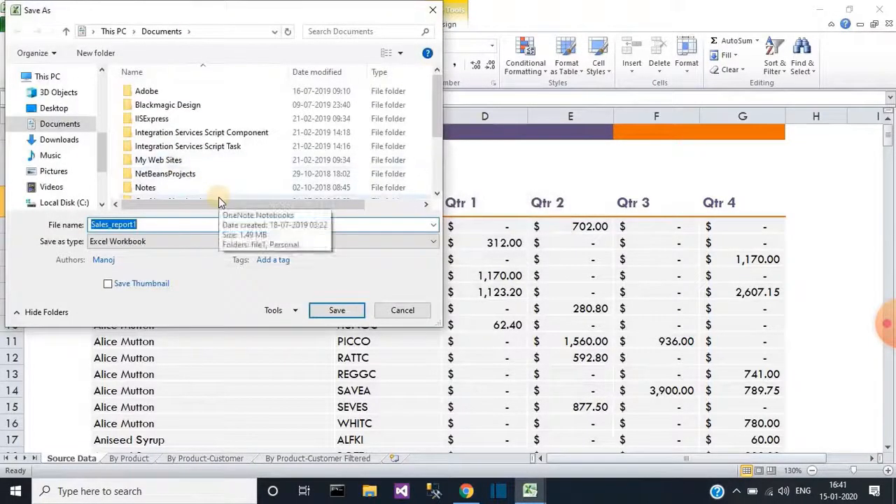
pyautogui.click(434, 9)
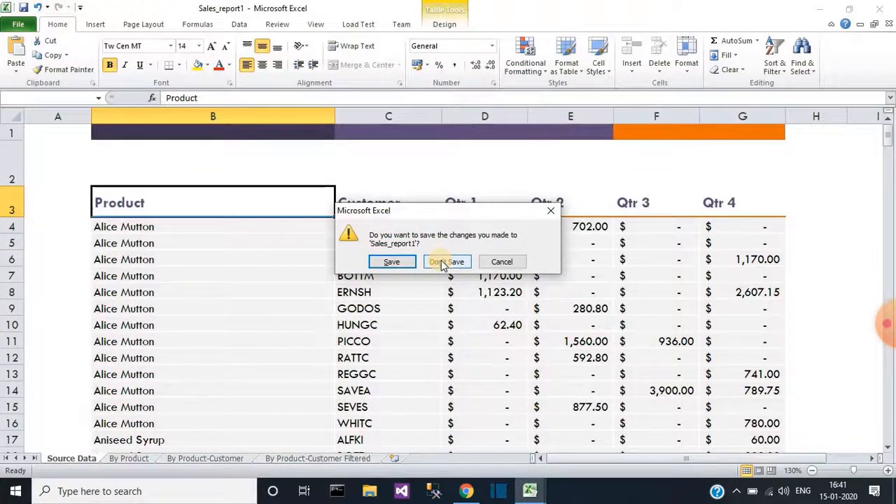
pyautogui.click(509, 260)
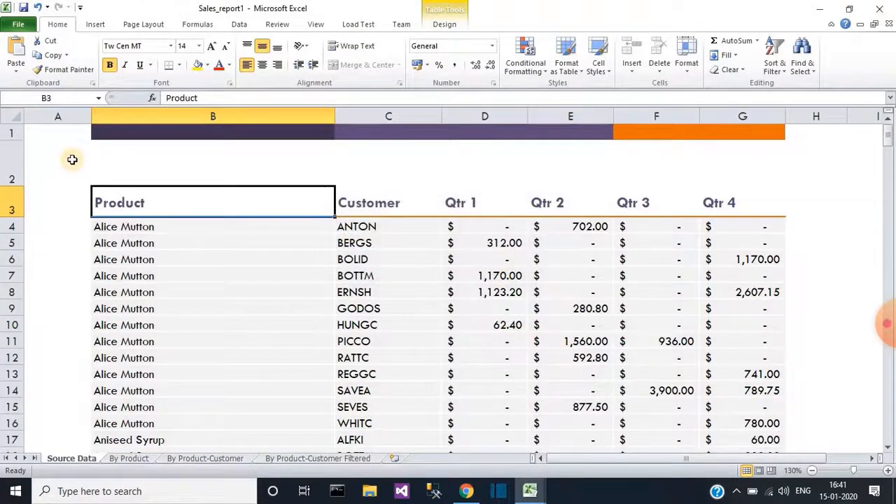
pyautogui.click(28, 23)
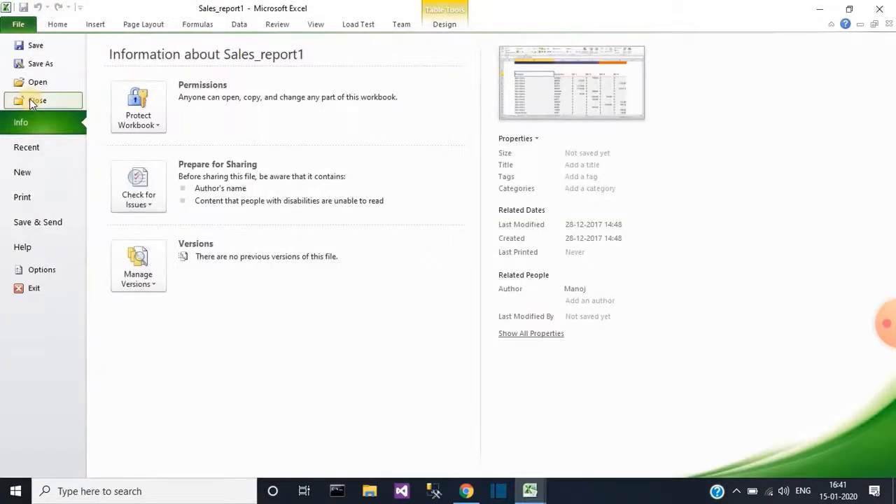
pyautogui.click(31, 100)
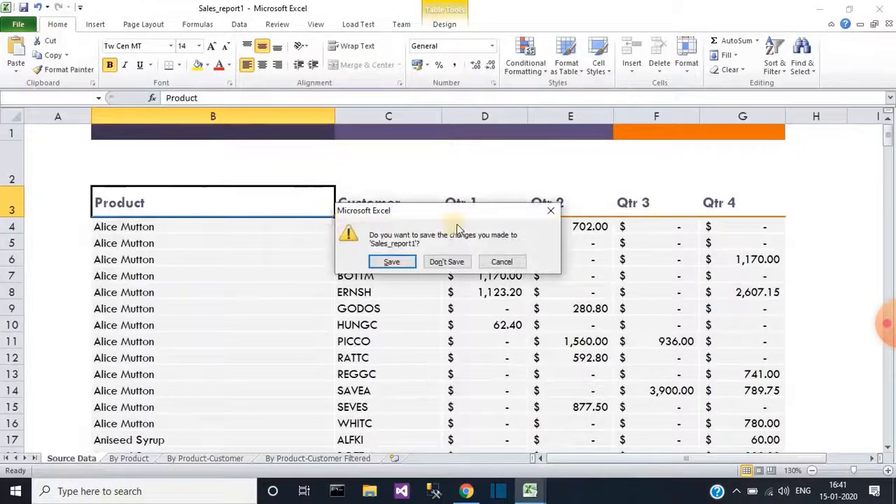
pyautogui.click(553, 210)
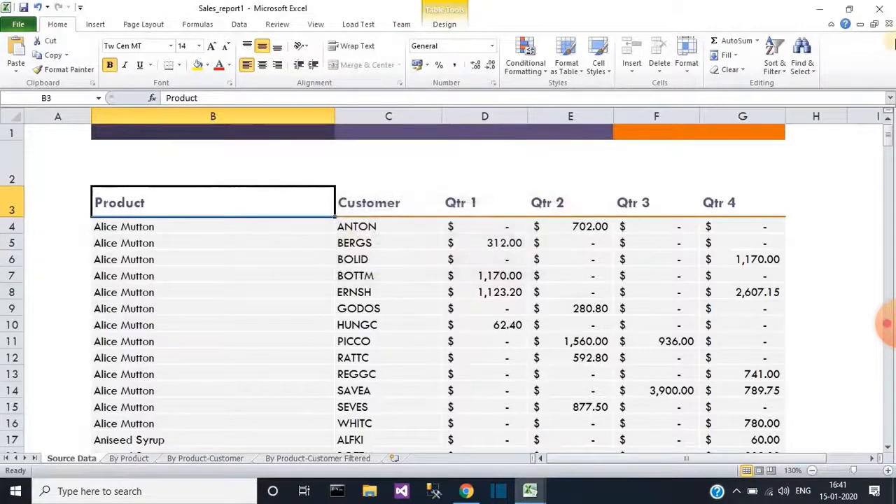
# Step: Close the Sales_report1 and Book1 workbooks without saving their changes
pyautogui.click(889, 25)
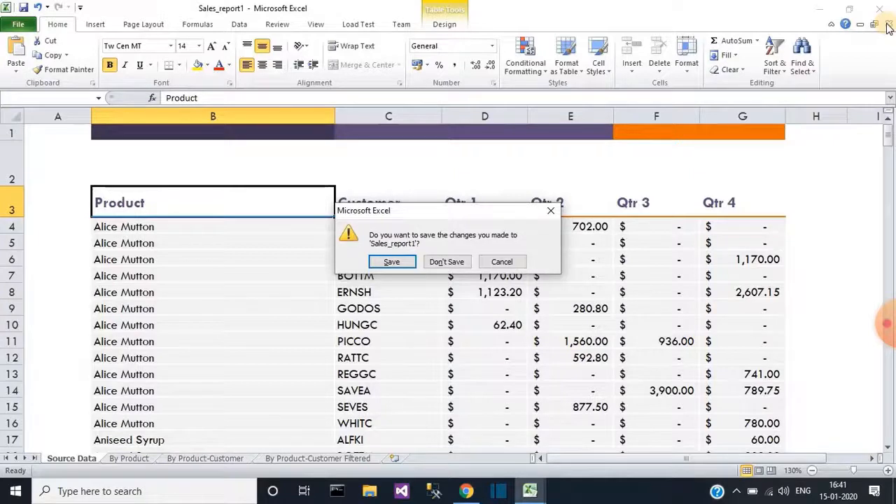
pyautogui.click(446, 263)
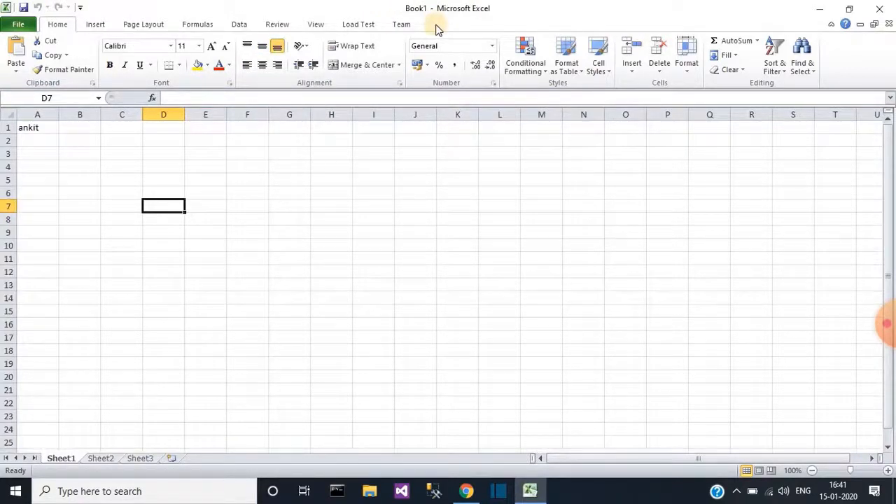
pyautogui.click(889, 25)
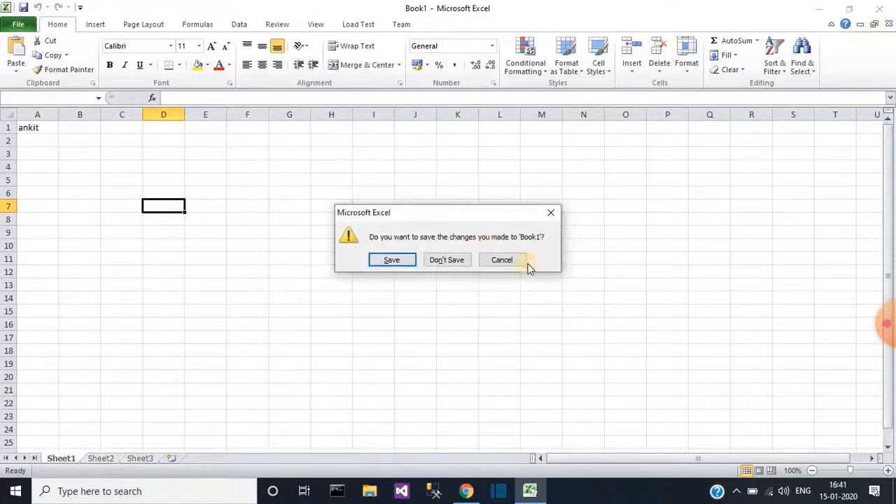
pyautogui.click(449, 262)
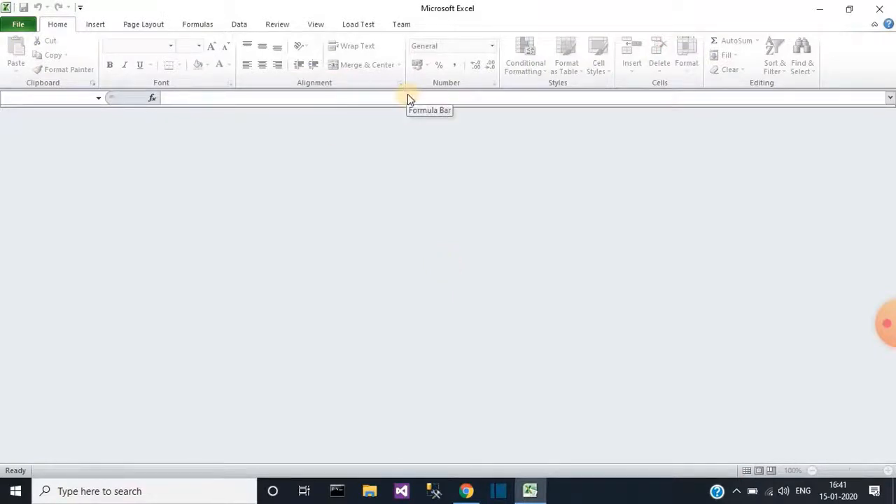
# Step: Create three new blank workbooks and switch to the first of them, Book4
pyautogui.hotkey('ctrl', 'n')
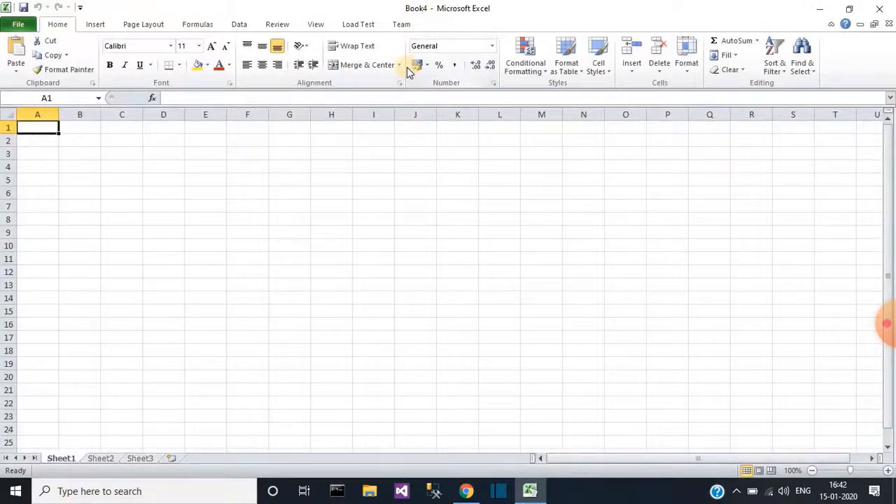
pyautogui.hotkey('ctrl', 'n')
pyautogui.moveTo(533, 484)
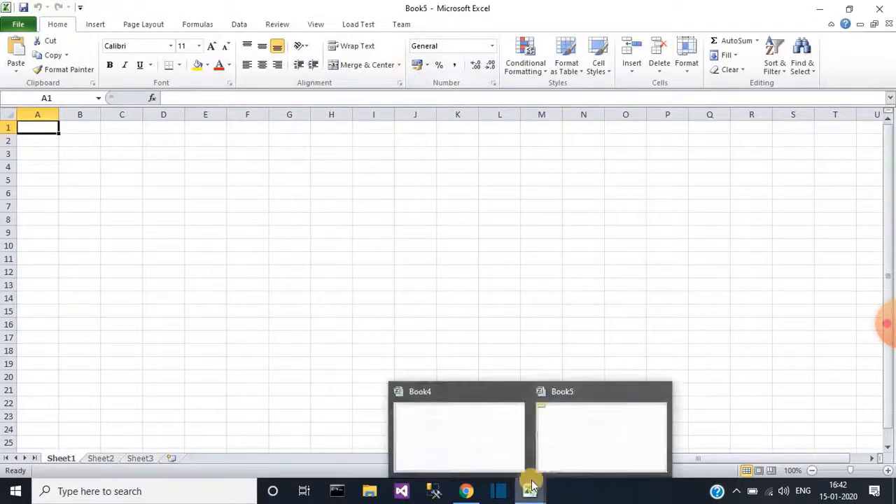
pyautogui.hotkey('ctrl', 'n')
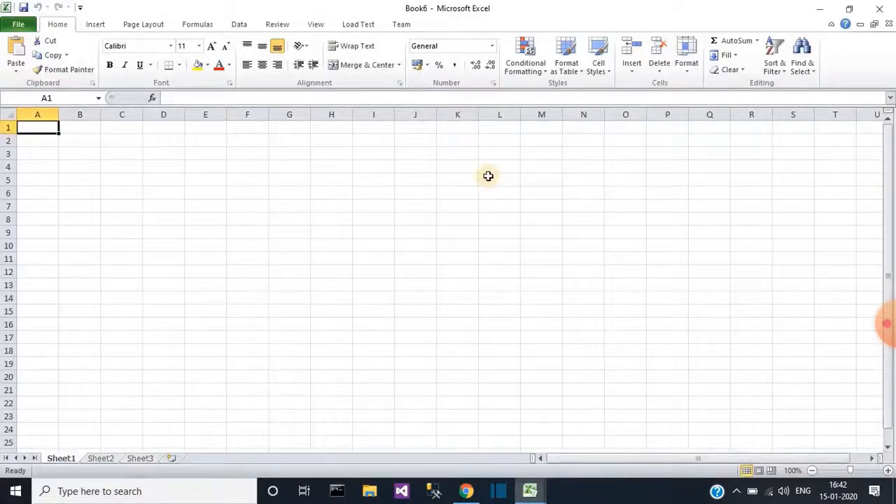
pyautogui.hotkey('ctrl', 'Tab')
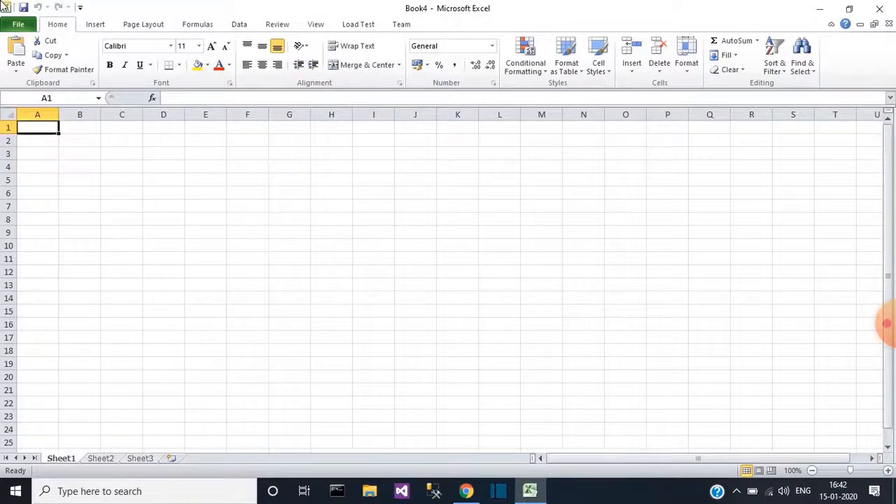
# Step: Open the SalesForCourse_quizz_table workbook from the my practice folder on Local Disk (E:)
pyautogui.click(17, 24)
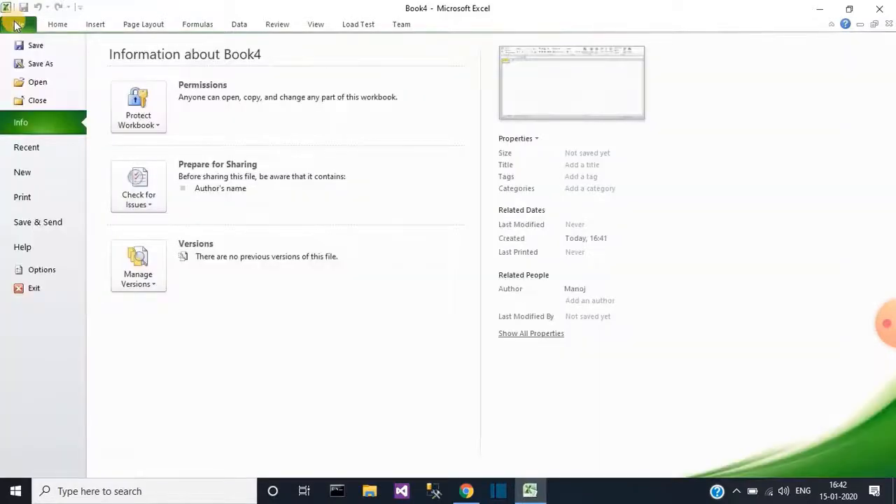
pyautogui.click(40, 83)
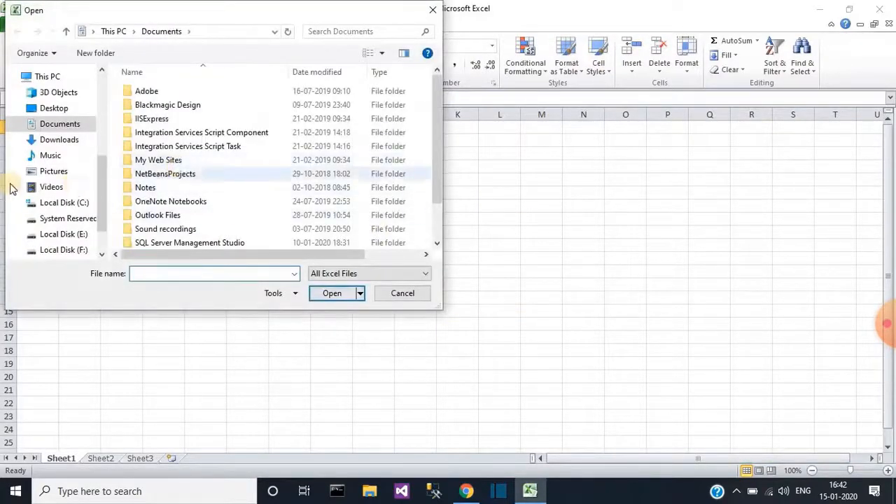
pyautogui.scroll(-1, 53, 212)
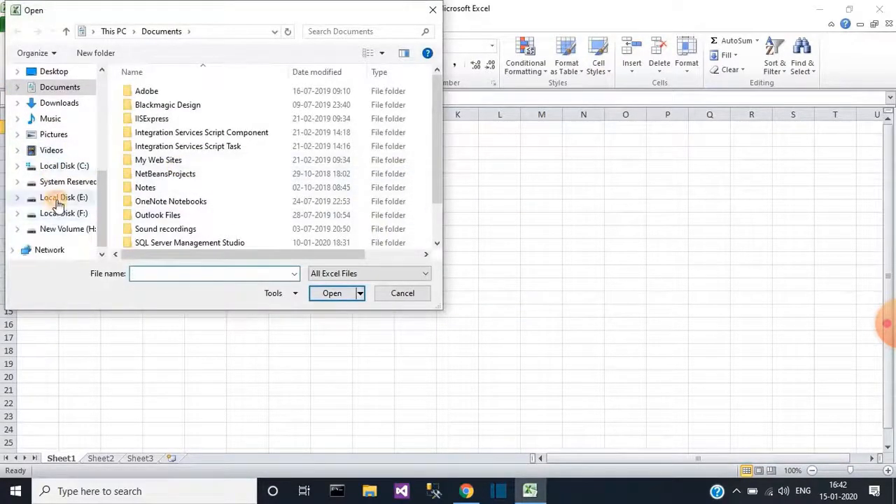
pyautogui.click(58, 199)
pyautogui.scroll(-2, 190, 186)
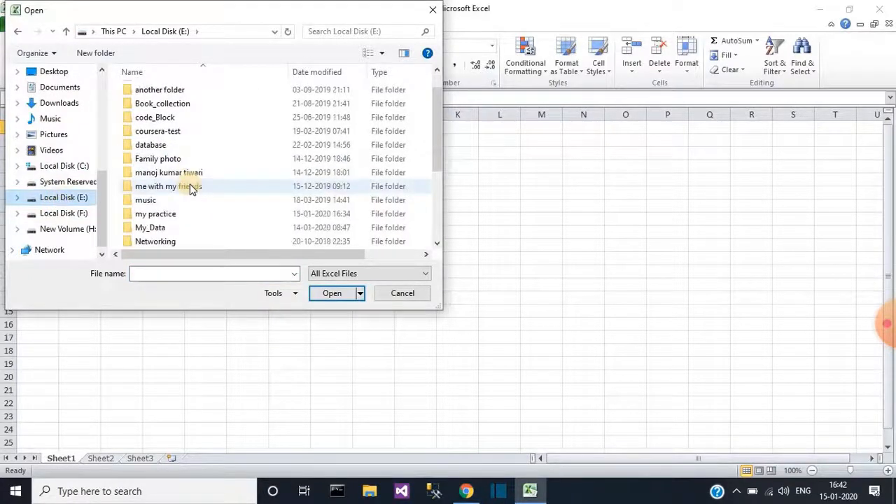
pyautogui.scroll(2, 131, 163)
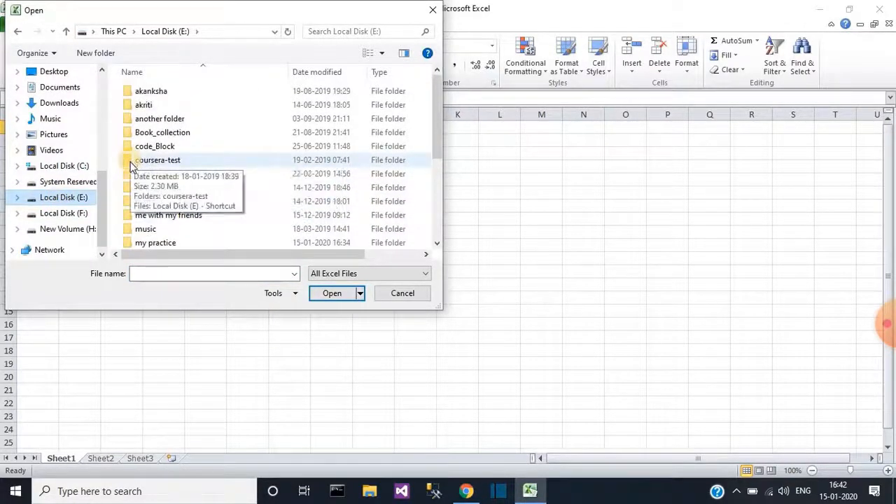
pyautogui.click(201, 241)
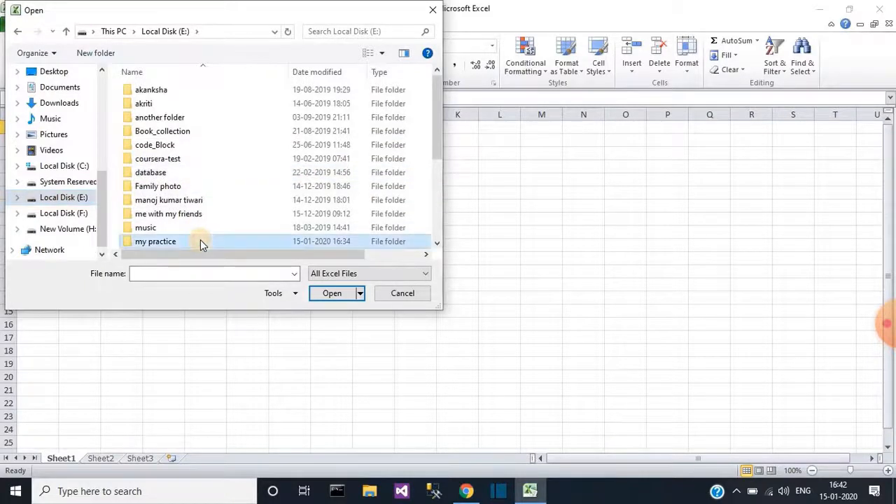
pyautogui.doubleClick(304, 242)
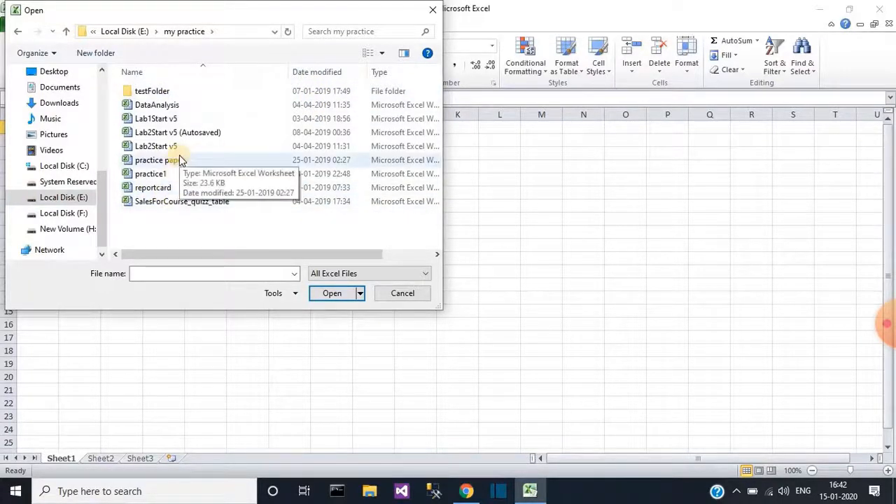
pyautogui.doubleClick(170, 201)
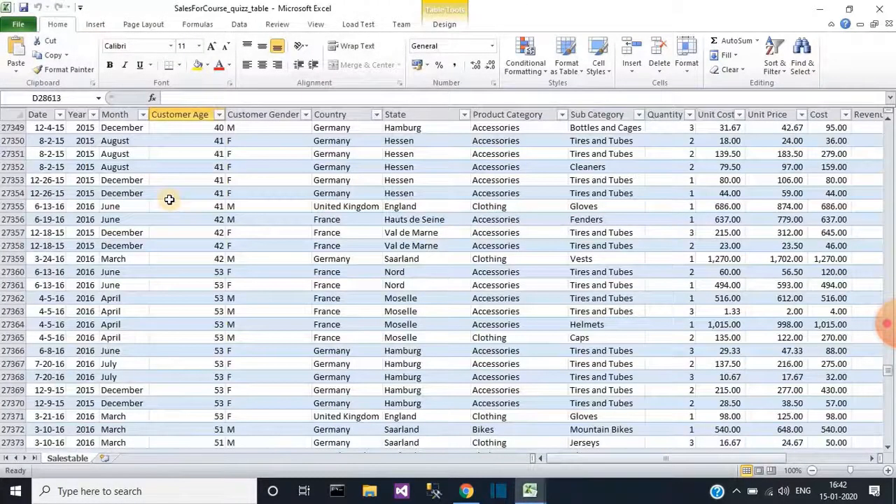
# Step: Look through the sales records on the Salestable sheet in both directions
pyautogui.scroll(5, 169, 200)
pyautogui.scroll(10, 169, 200)
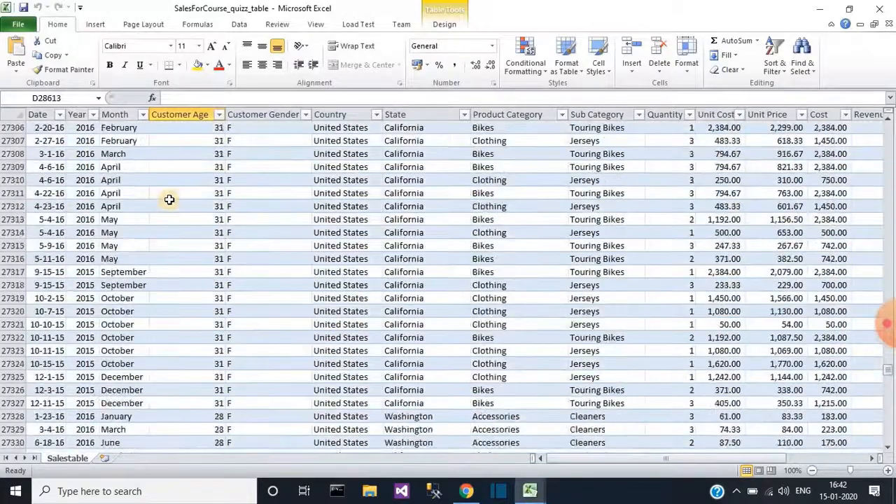
pyautogui.scroll(-20, 170, 199)
pyautogui.scroll(-2, 442, 255)
pyautogui.scroll(1, 444, 255)
pyautogui.scroll(-20, 443, 255)
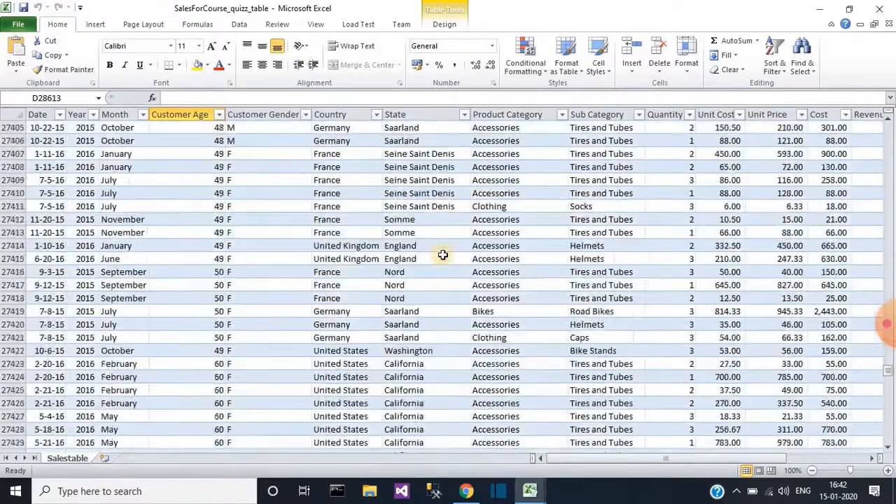
pyautogui.scroll(-2, 443, 255)
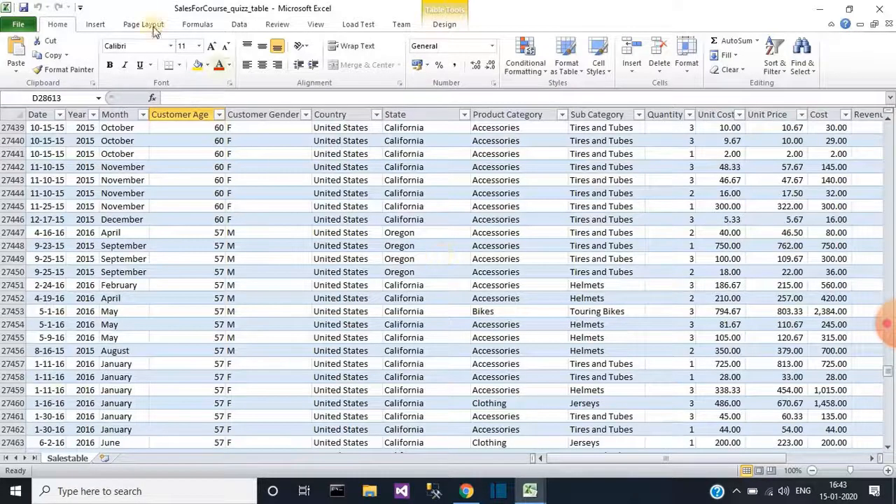
# Step: Close the SalesForCourse_quizz_table workbook and reopen it from the recent workbooks
pyautogui.click(21, 26)
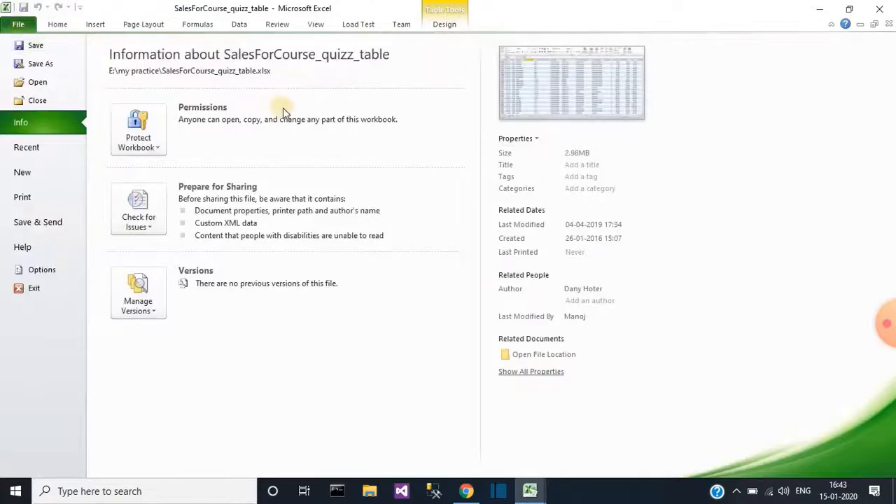
pyautogui.click(60, 98)
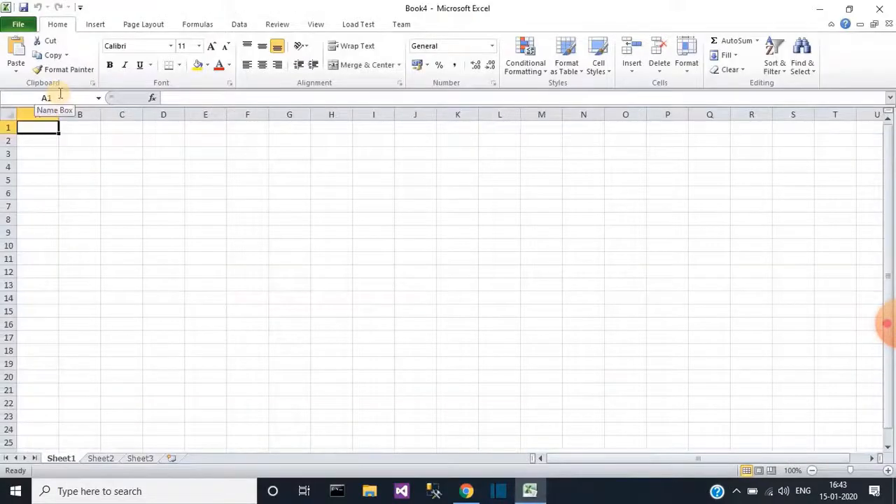
pyautogui.click(15, 24)
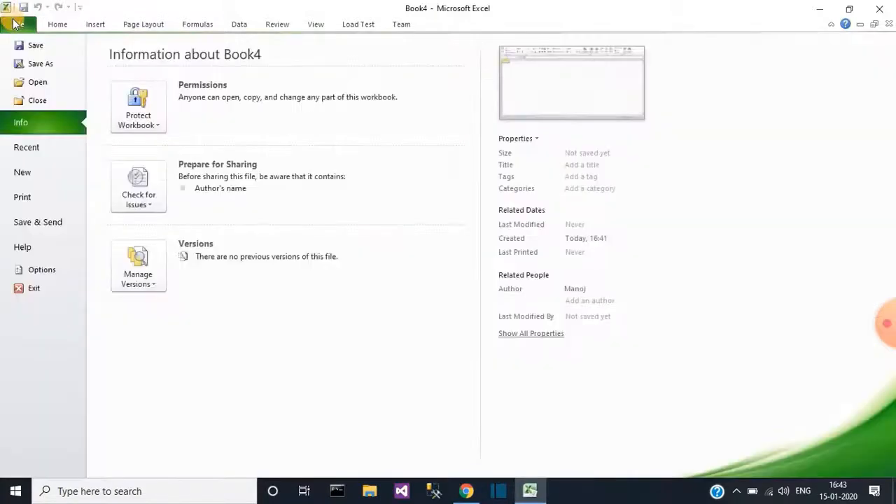
pyautogui.click(36, 152)
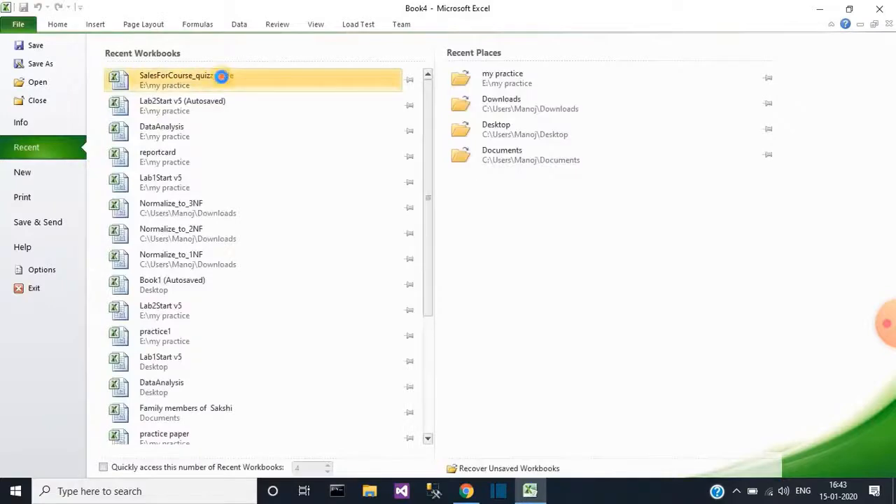
pyautogui.click(222, 77)
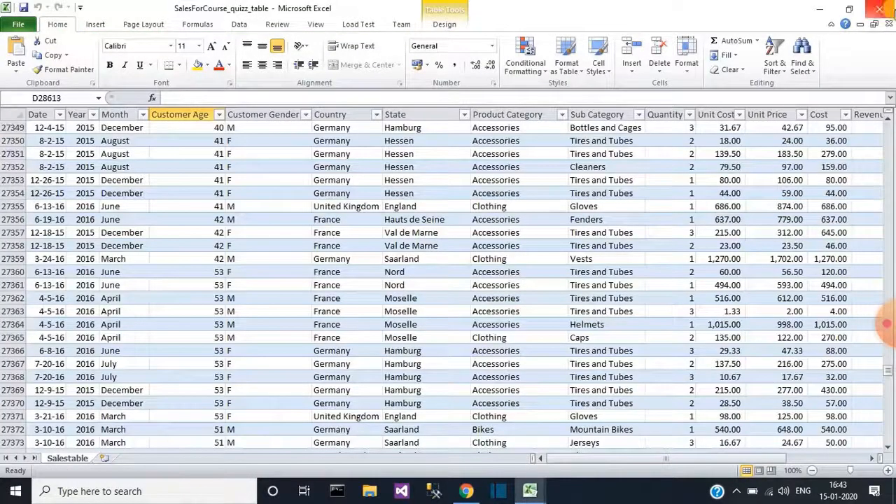
# Step: Close the SalesForCourse_quizz_table workbook
pyautogui.click(890, 25)
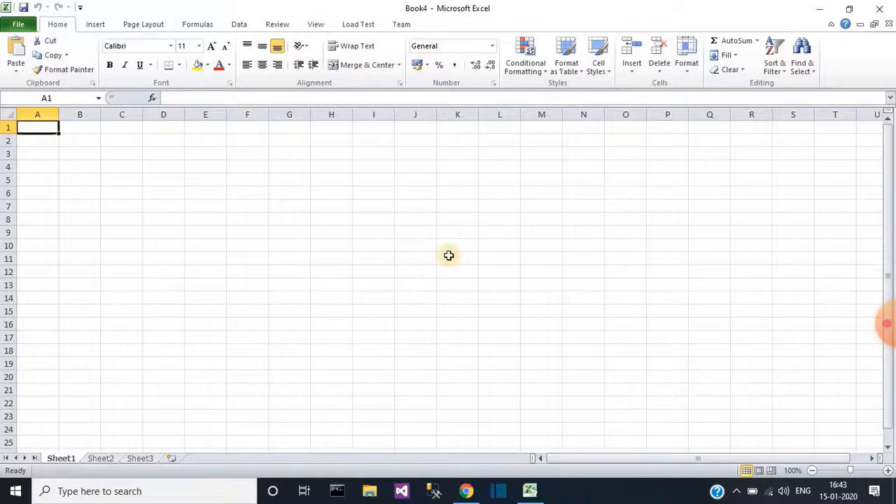
pyautogui.click(175, 259)
# Step: Search the Office.com templates for "report" and create a workbook from the Sales report template
pyautogui.click(17, 25)
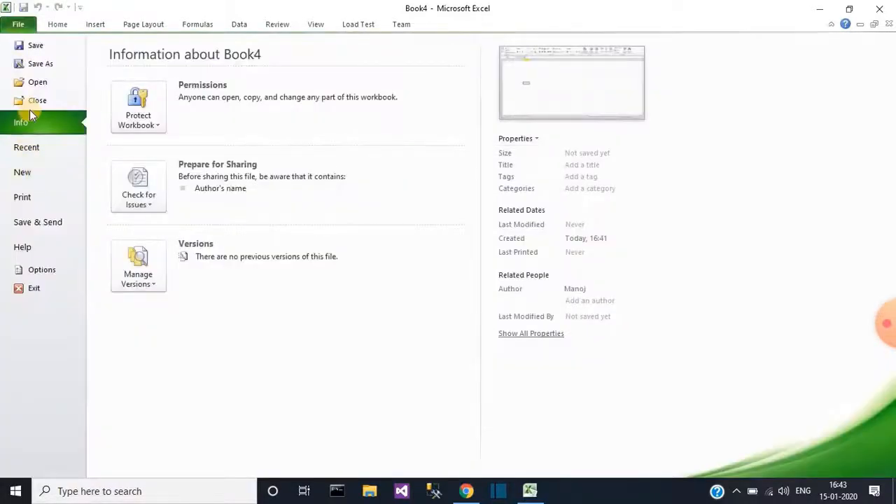
pyautogui.click(26, 194)
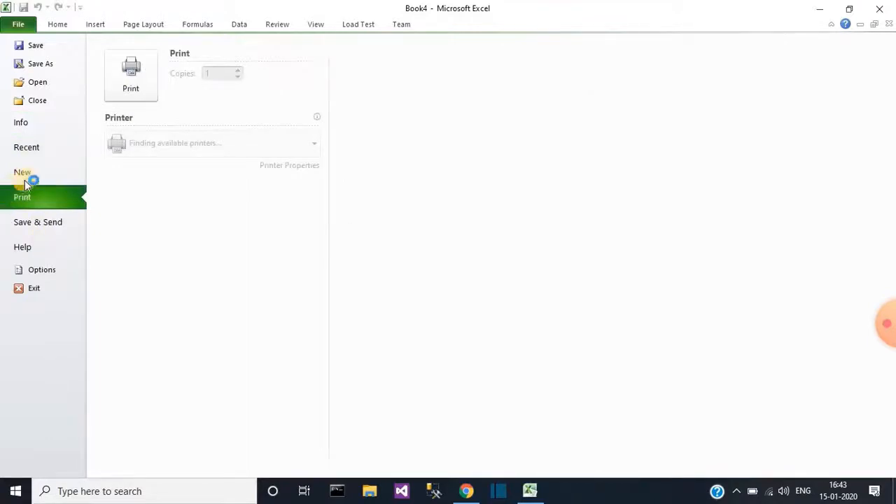
pyautogui.click(26, 178)
pyautogui.click(434, 173)
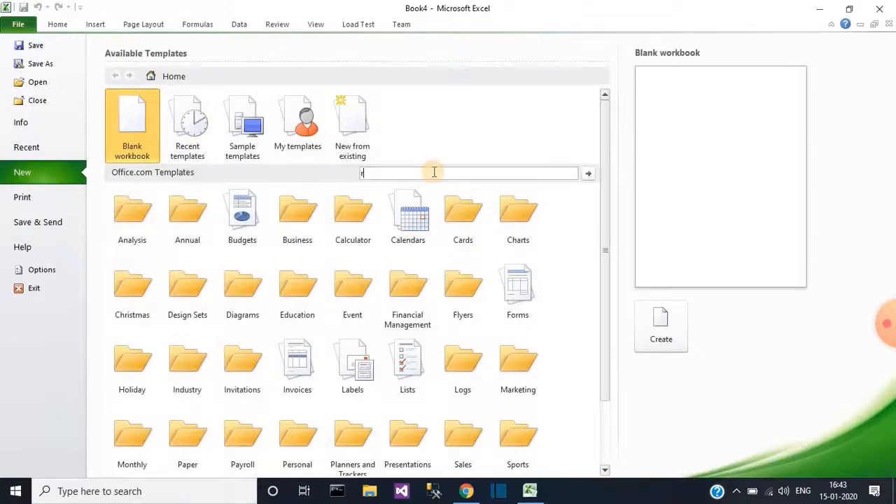
pyautogui.write('report')
pyautogui.press('Return')
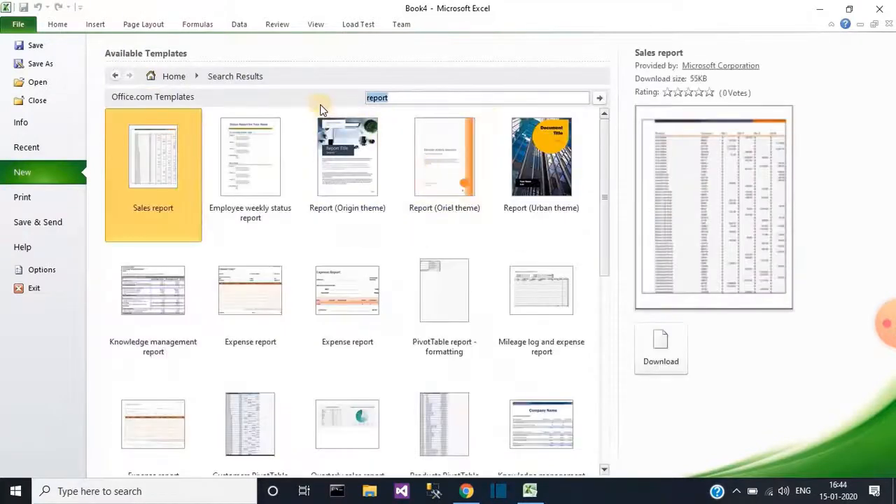
pyautogui.click(676, 358)
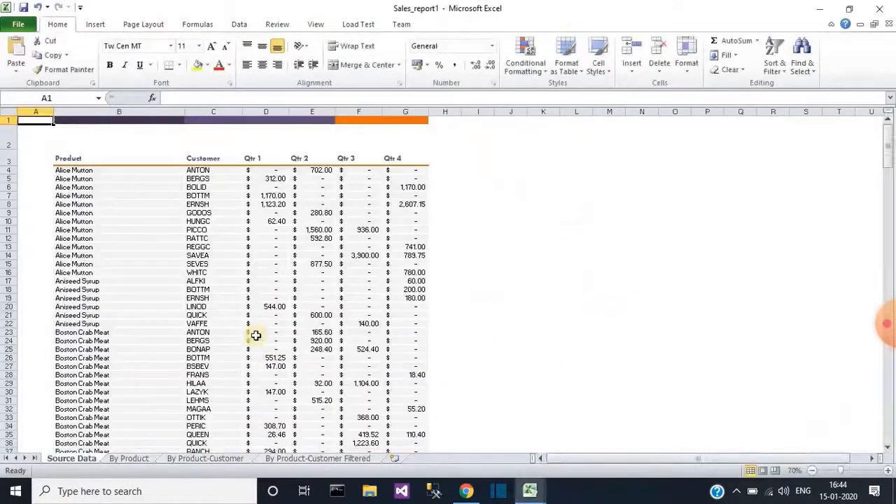
pyautogui.keyDown('ctrl'); pyautogui.scroll(2, 255, 336); pyautogui.keyUp('ctrl')
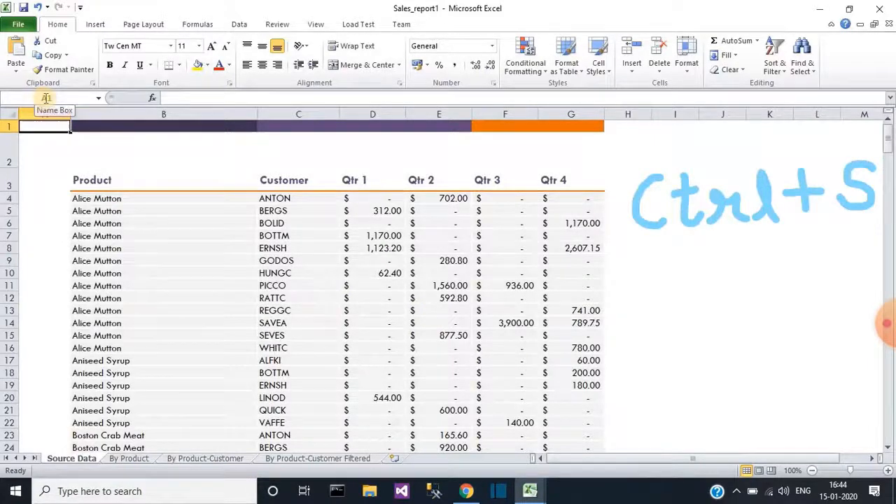
# Step: Save the new workbook to the Desktop as an Excel Workbook named Sales_report1
pyautogui.click(19, 24)
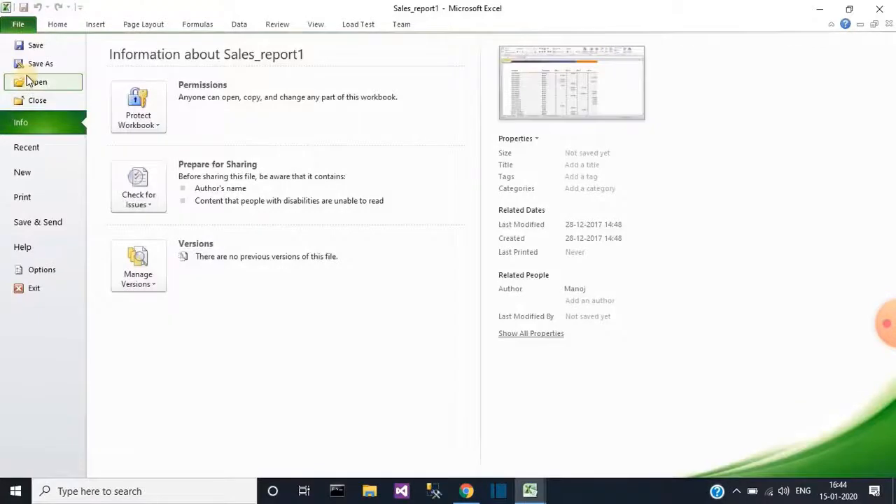
pyautogui.click(31, 45)
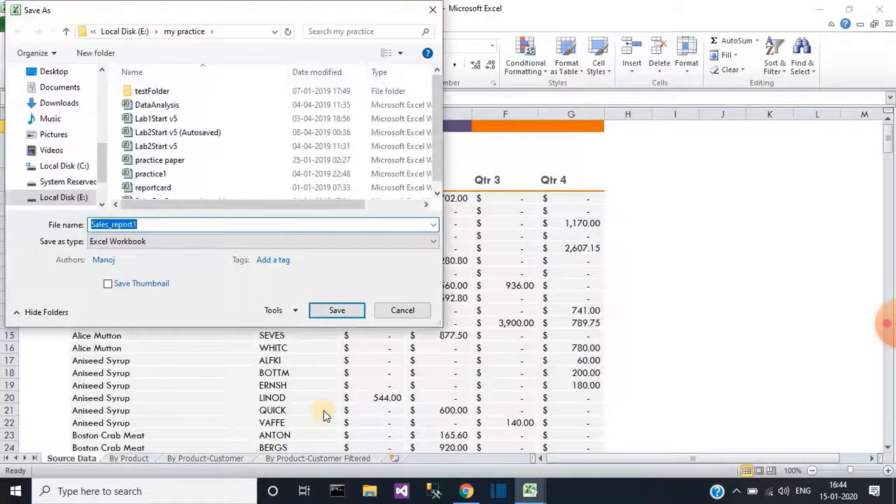
pyautogui.click(43, 72)
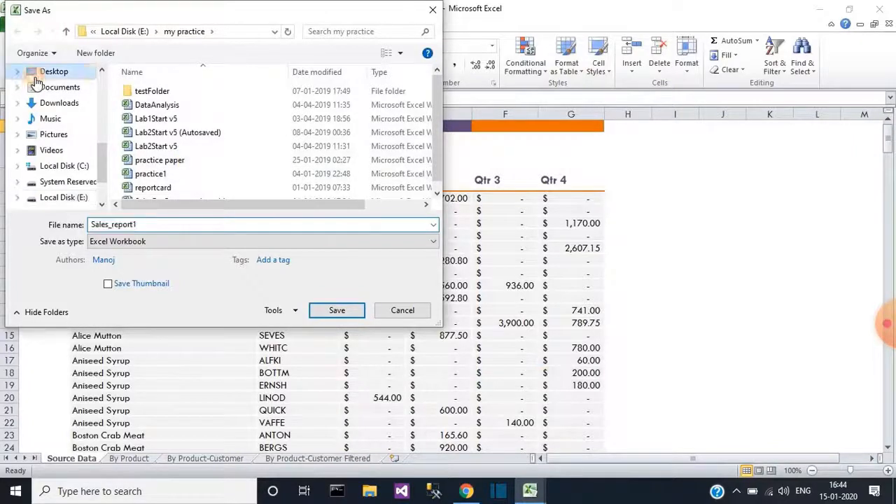
pyautogui.click(336, 311)
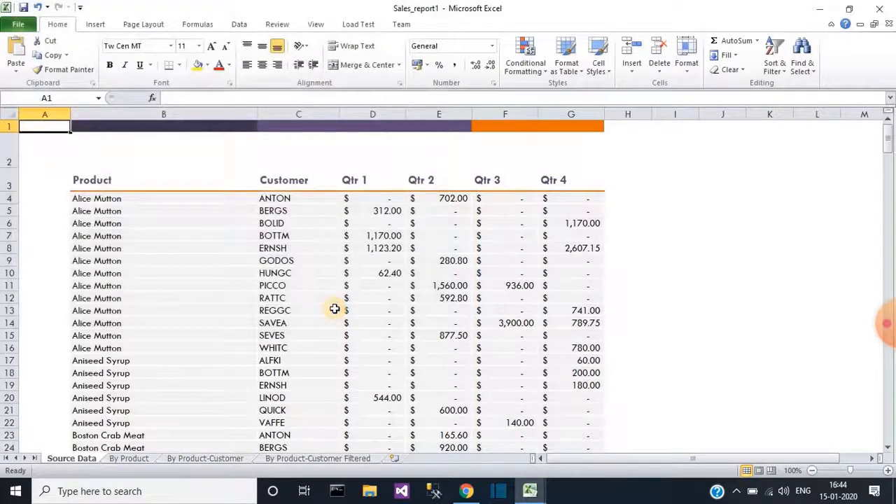
# Step: Show the Windows desktop and move the Sales_report1 file to an empty area away from the other icons
pyautogui.press('super+d')
pyautogui.moveTo(181, 423); pyautogui.dragTo(378, 191)
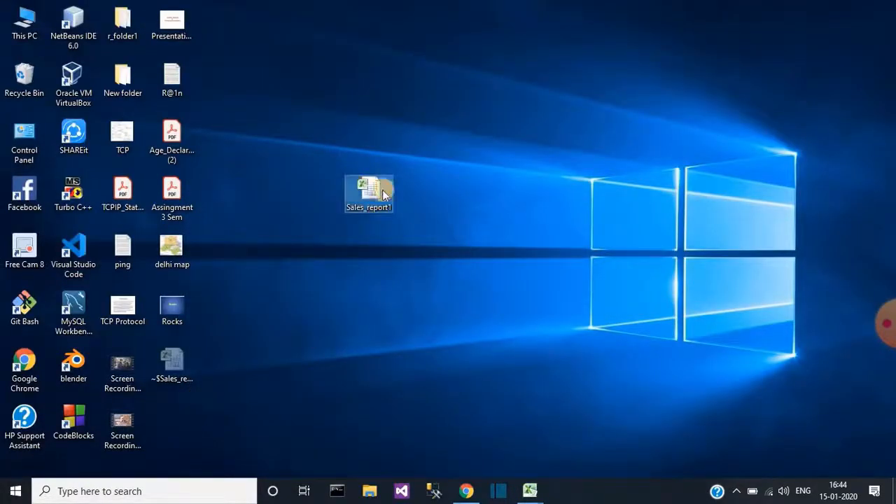
pyautogui.click(410, 270)
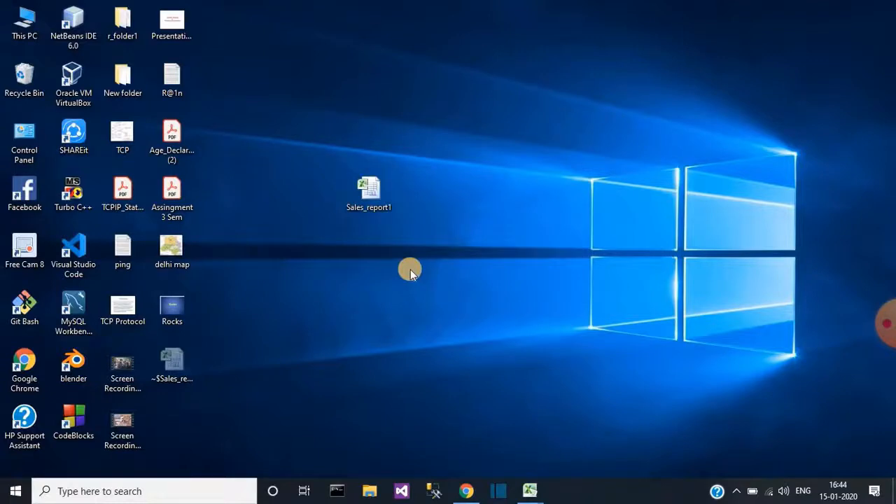
# Step: Switch back to Excel, close the Sales_report1 workbook and select cell G14 in Book4
pyautogui.hotkey('alt', 'Tab')
pyautogui.hotkey('alt', 'Tab')
pyautogui.hotkey('alt', 'shift', 'Tab')
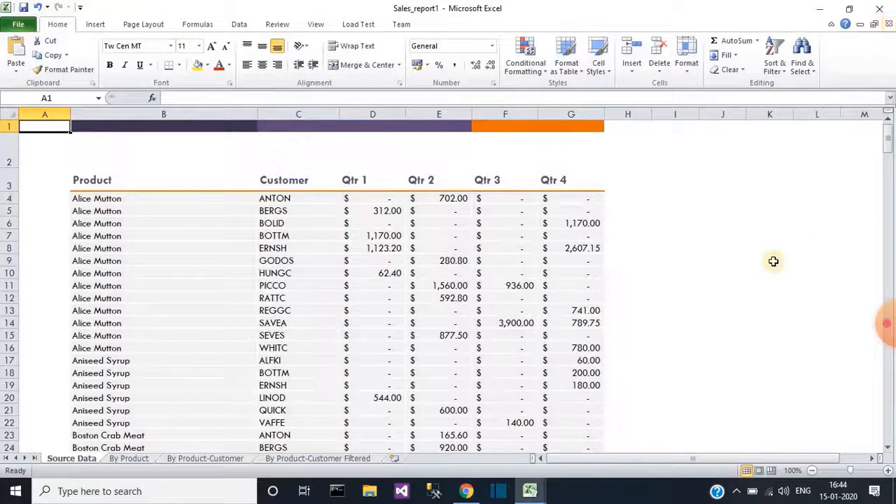
pyautogui.hotkey('ctrl', 'w')
pyautogui.click(289, 298)
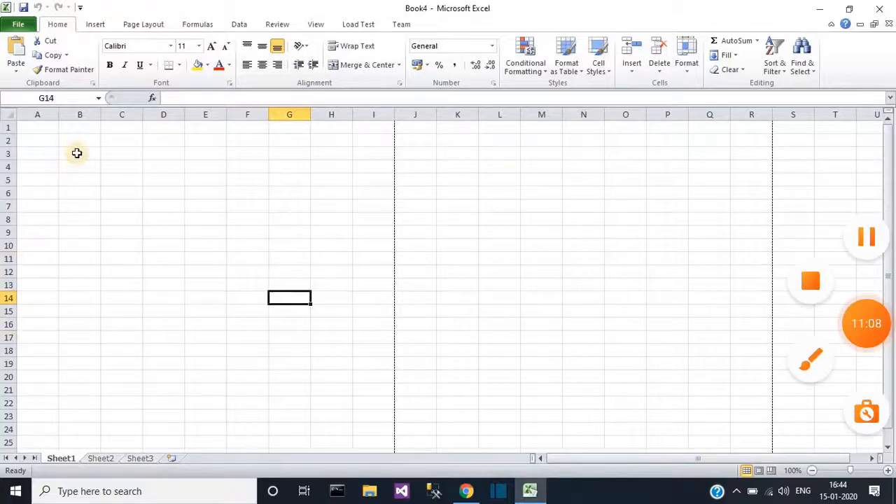
# Step: Open the reportcard workbook from the my practice folder on Local Disk (E:)
pyautogui.hotkey('alt', 'f')
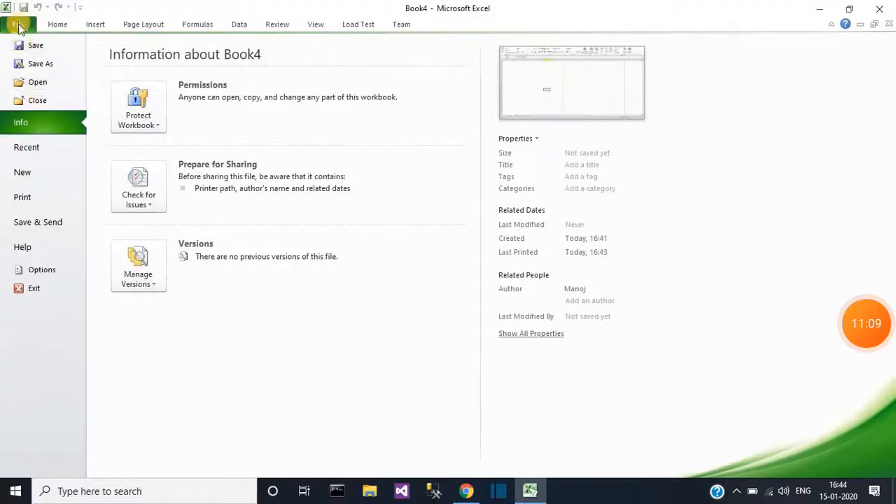
pyautogui.click(37, 83)
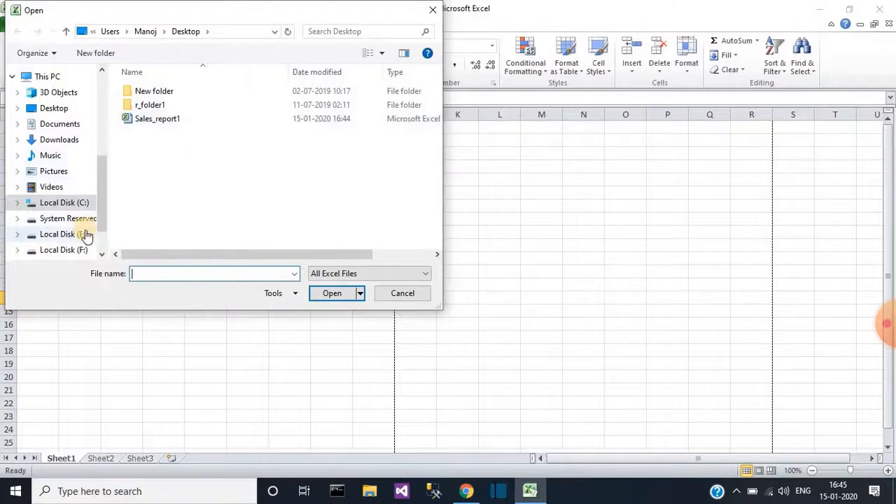
pyautogui.click(84, 236)
pyautogui.scroll(-1, 145, 223)
pyautogui.doubleClick(147, 215)
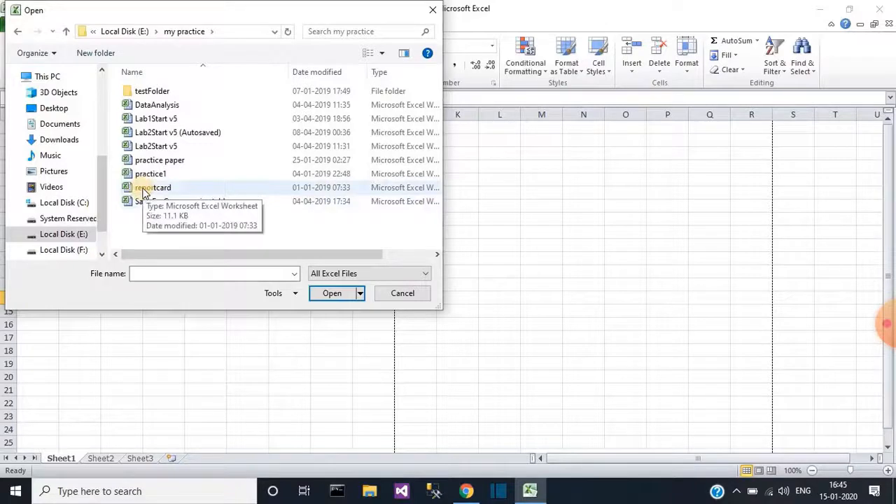
pyautogui.doubleClick(142, 189)
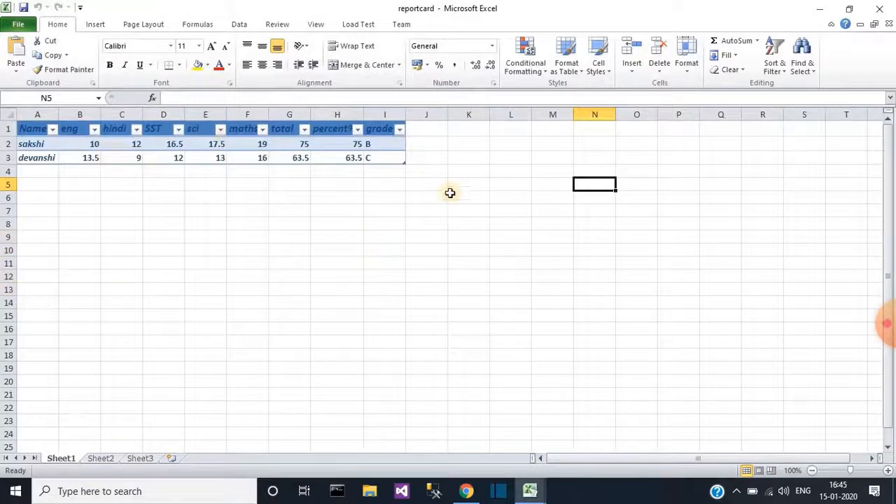
# Step: Add a student in row 4 by entering the student's name and the marks 12, 14, 10, 18 and 13 from eng to maths
pyautogui.click(466, 195)
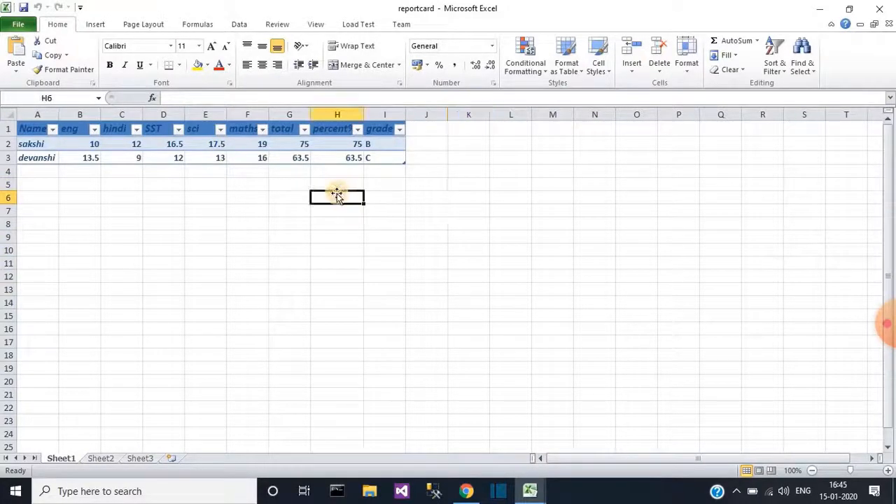
pyautogui.click(49, 171)
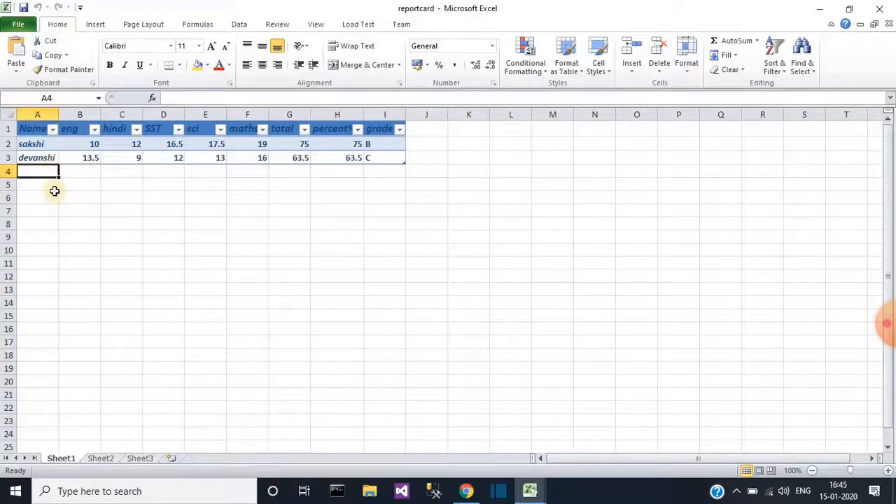
pyautogui.write('ankit')
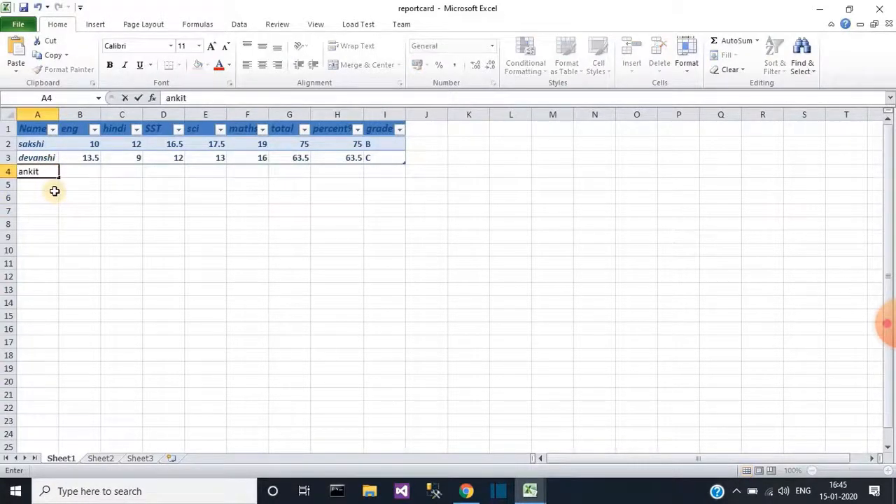
pyautogui.press('Tab')
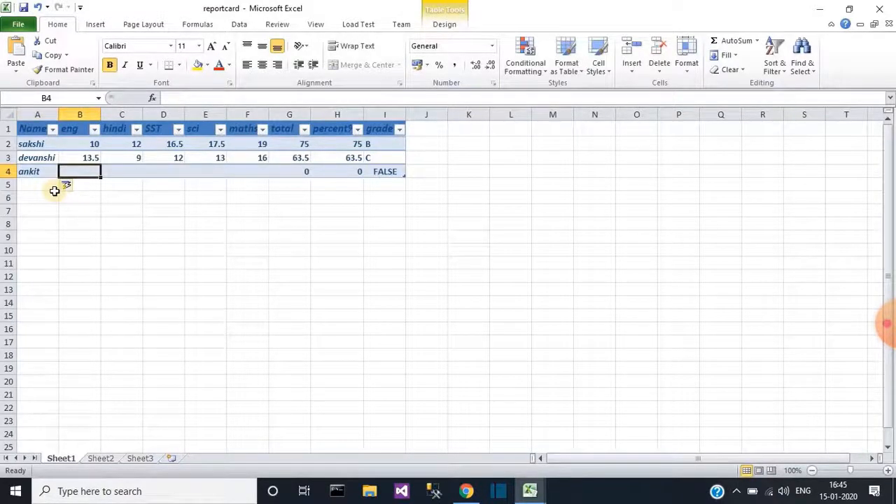
pyautogui.write('12')
pyautogui.press('Tab')
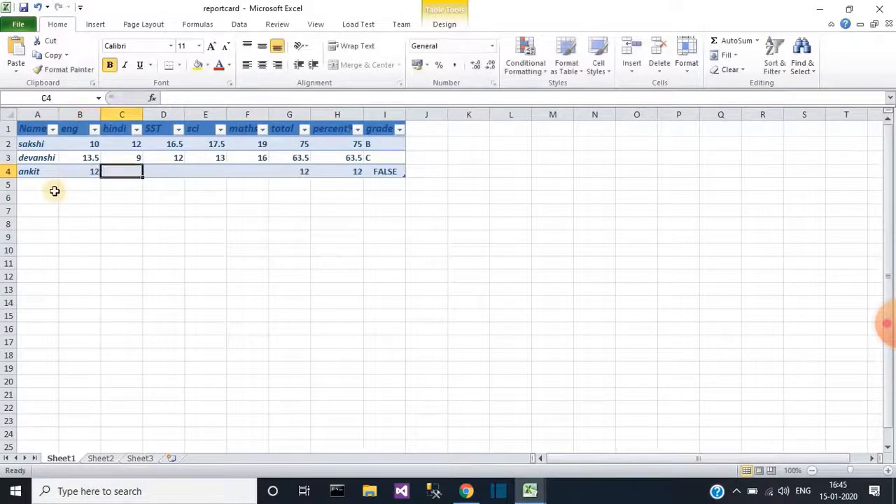
pyautogui.write('14')
pyautogui.press('Tab')
pyautogui.write('10')
pyautogui.press('Tab')
pyautogui.write('18')
pyautogui.press('Tab')
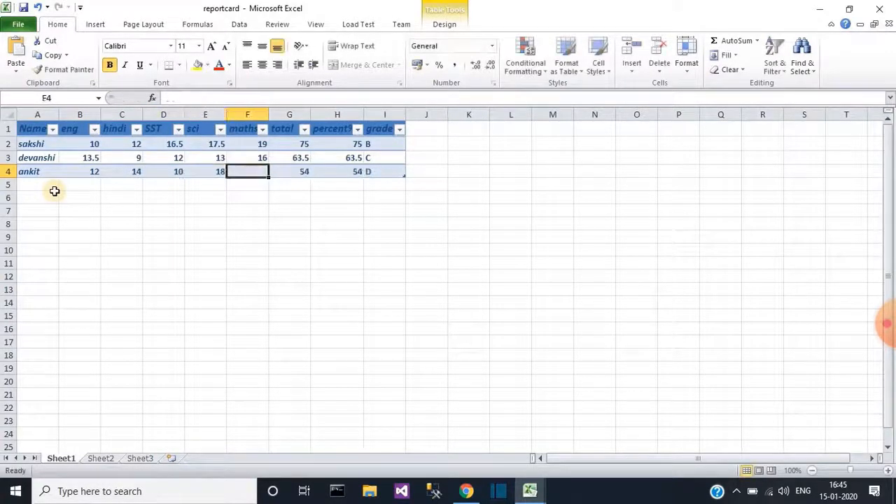
pyautogui.write('13')
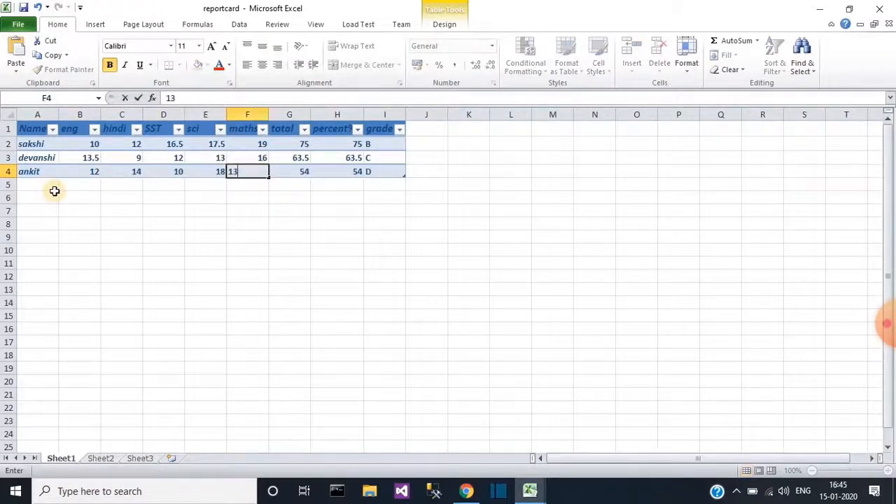
pyautogui.press('Tab')
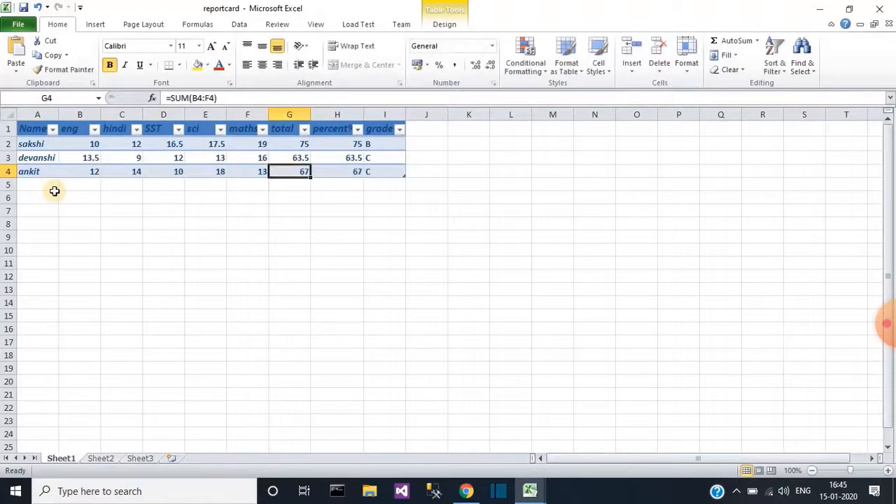
# Step: Extend the marks table to row 5 and clear all contents of that new row
pyautogui.press('Tab')
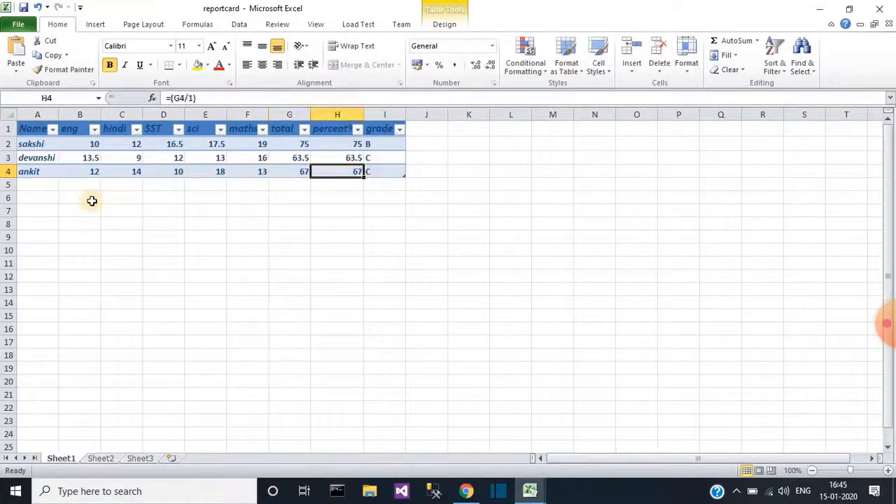
pyautogui.press('Tab')
pyautogui.press('Tab')
pyautogui.click(147, 250)
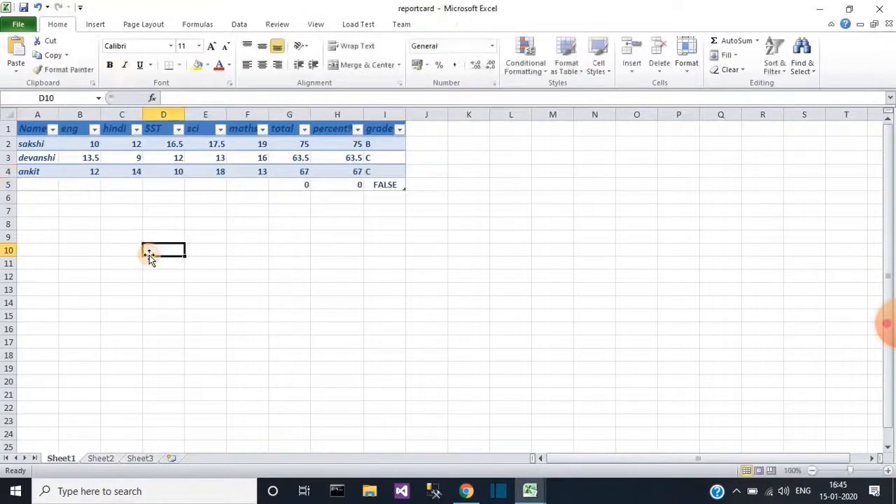
pyautogui.click(380, 184)
pyautogui.click(21, 185)
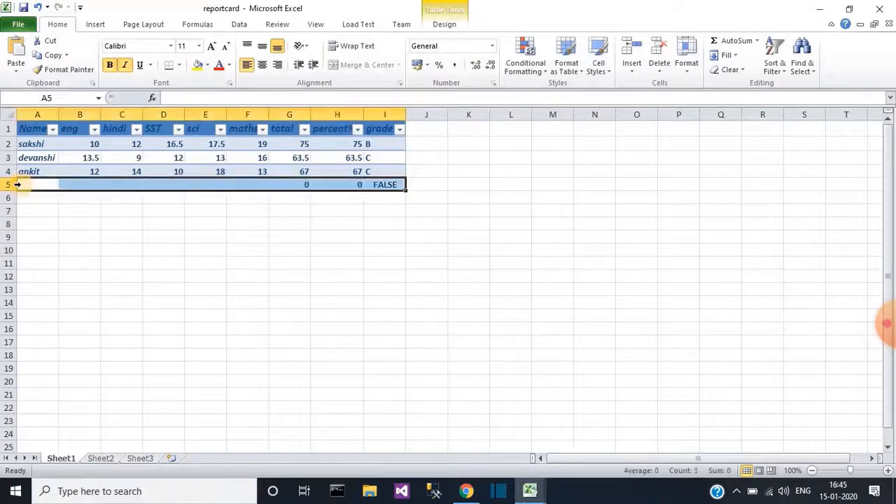
pyautogui.press('Delete')
pyautogui.click(130, 253)
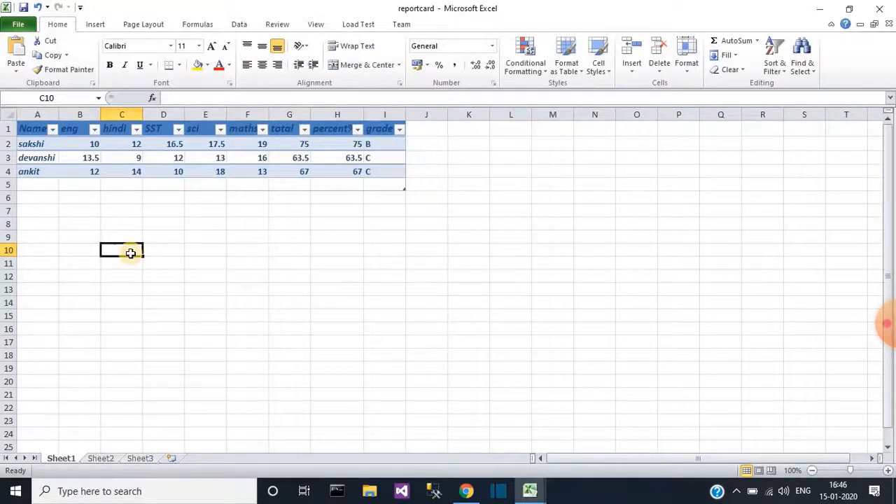
# Step: Save the changes to the reportcard workbook under its existing name
pyautogui.click(20, 25)
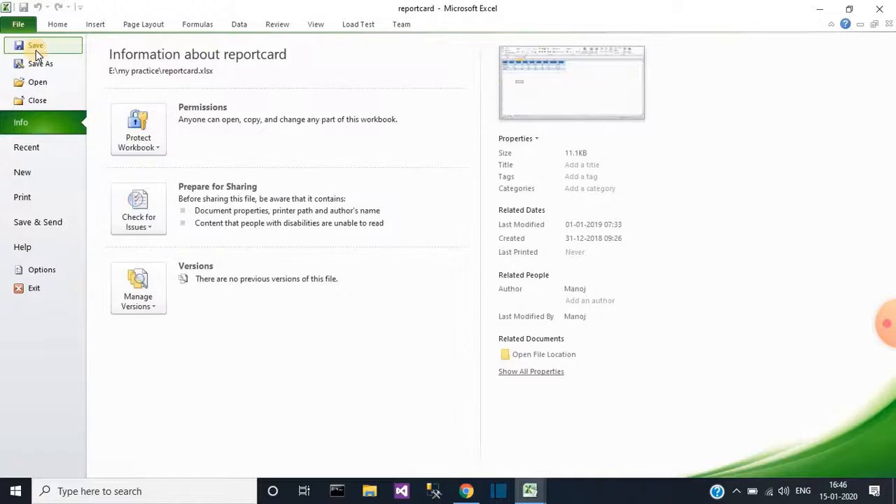
pyautogui.click(36, 51)
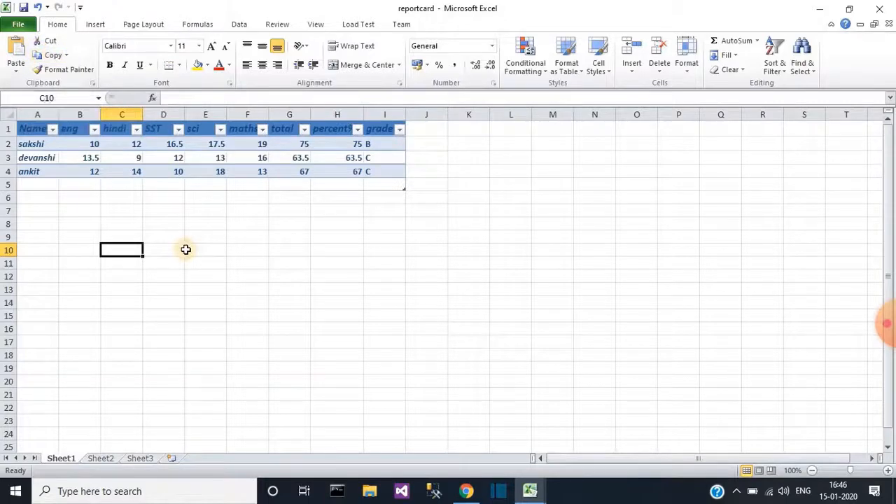
# Step: Save a copy of the reportcard workbook to the Desktop under the same name as an Excel Workbook
pyautogui.click(21, 26)
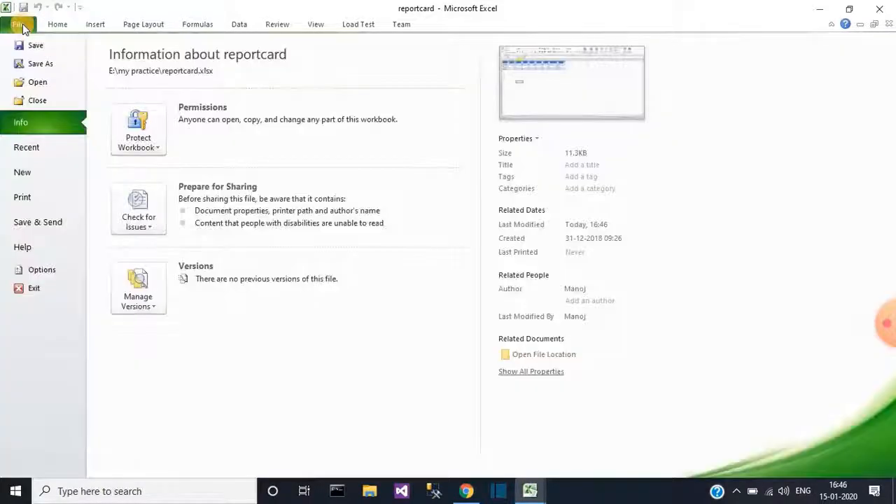
pyautogui.click(34, 66)
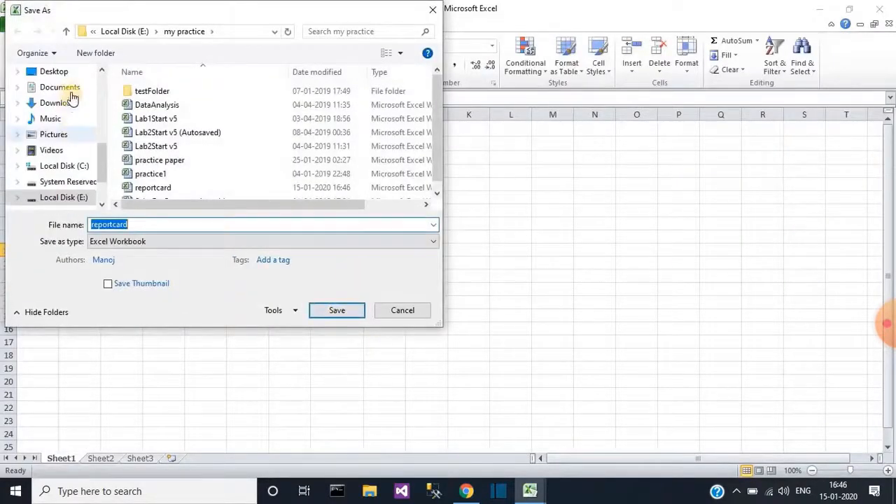
pyautogui.click(64, 73)
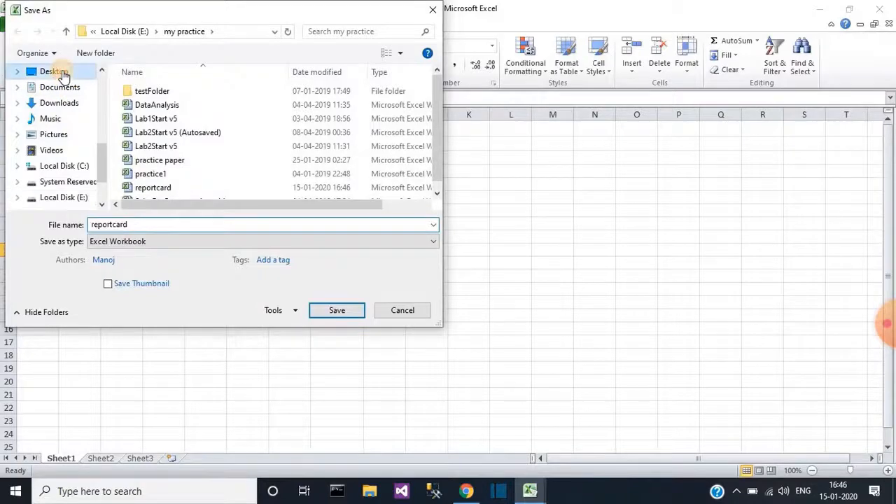
pyautogui.click(339, 310)
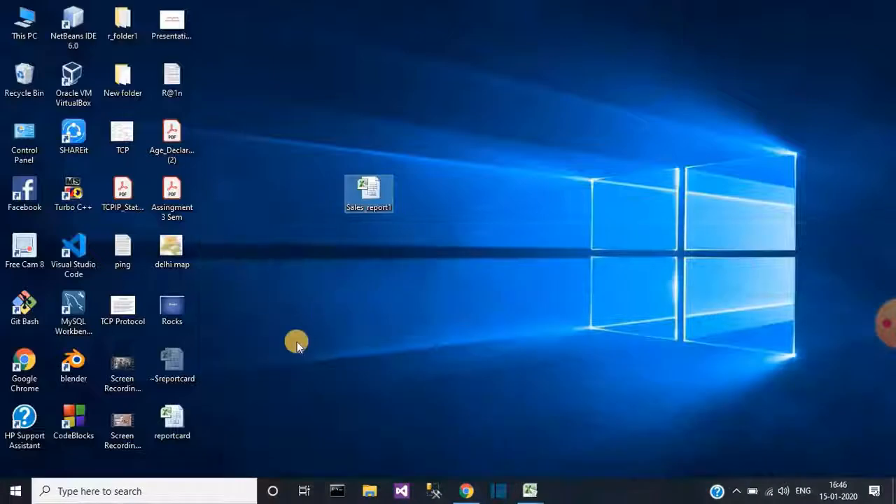
# Step: Move the saved reportcard file on the Windows desktop into the same row as Sales_report1
pyautogui.moveTo(163, 431); pyautogui.dragTo(262, 195)
pyautogui.click(265, 266)
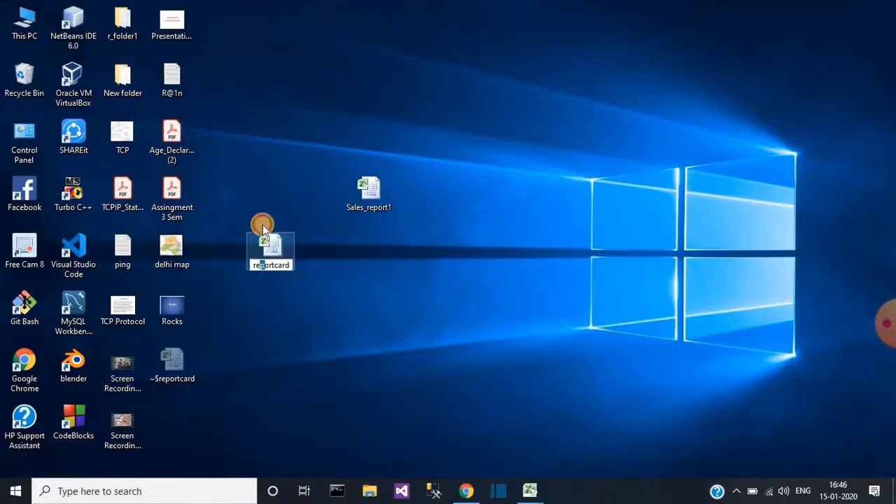
pyautogui.click(263, 224)
pyautogui.moveTo(279, 253); pyautogui.dragTo(284, 182)
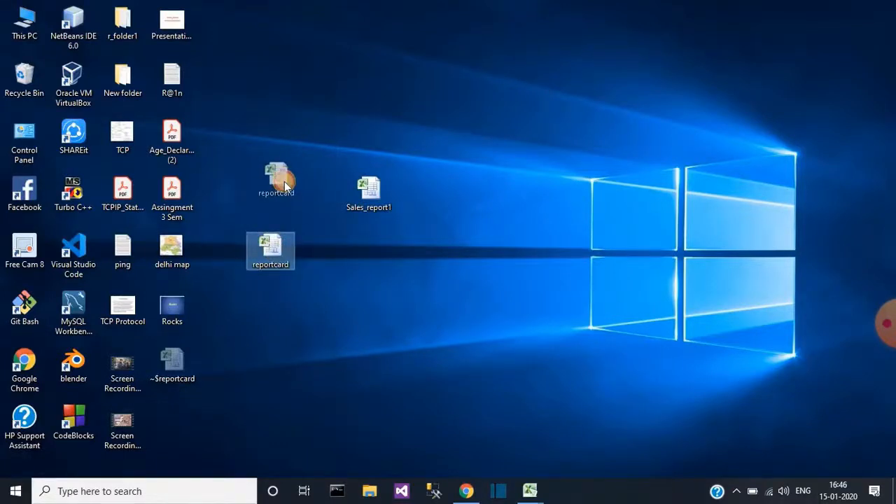
pyautogui.click(386, 234)
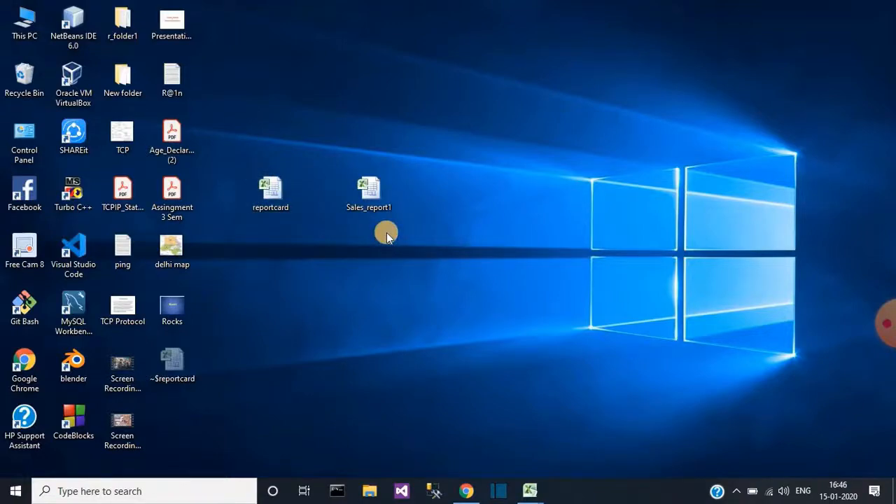
# Step: Switch back to Excel and bring the blank Book4 workbook to the front
pyautogui.hotkey('alt', 'Tab')
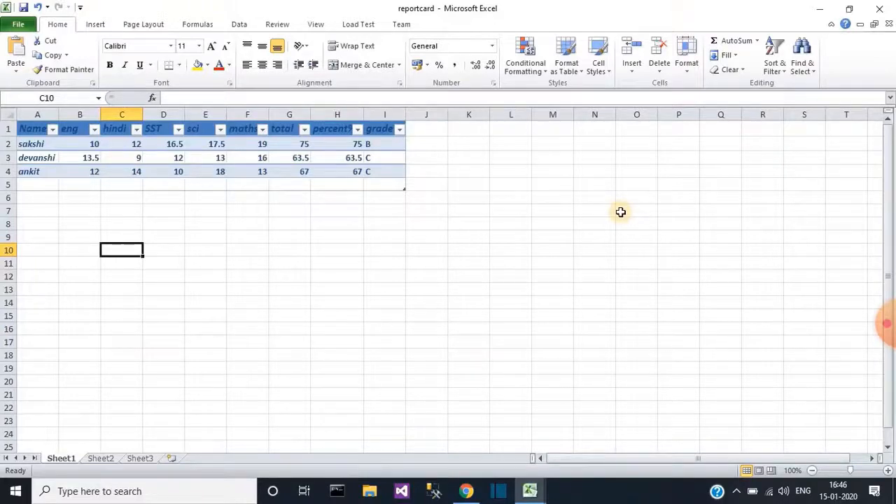
pyautogui.hotkey('alt', 'Tab')
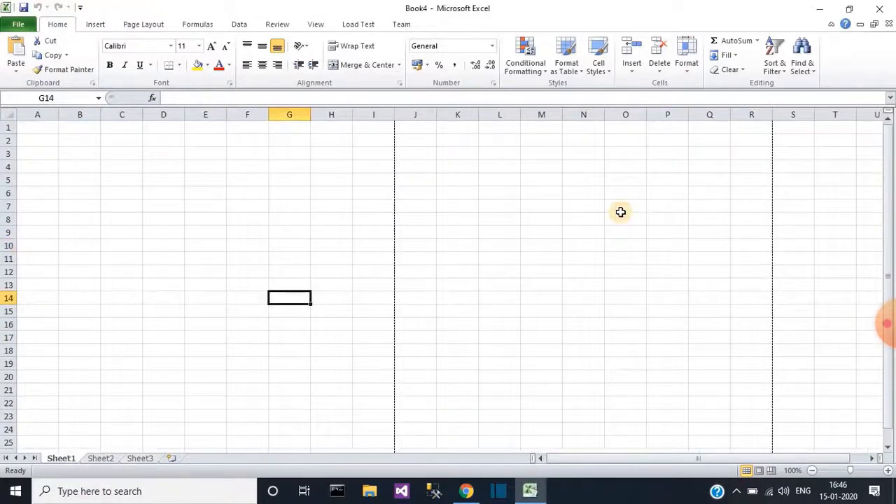